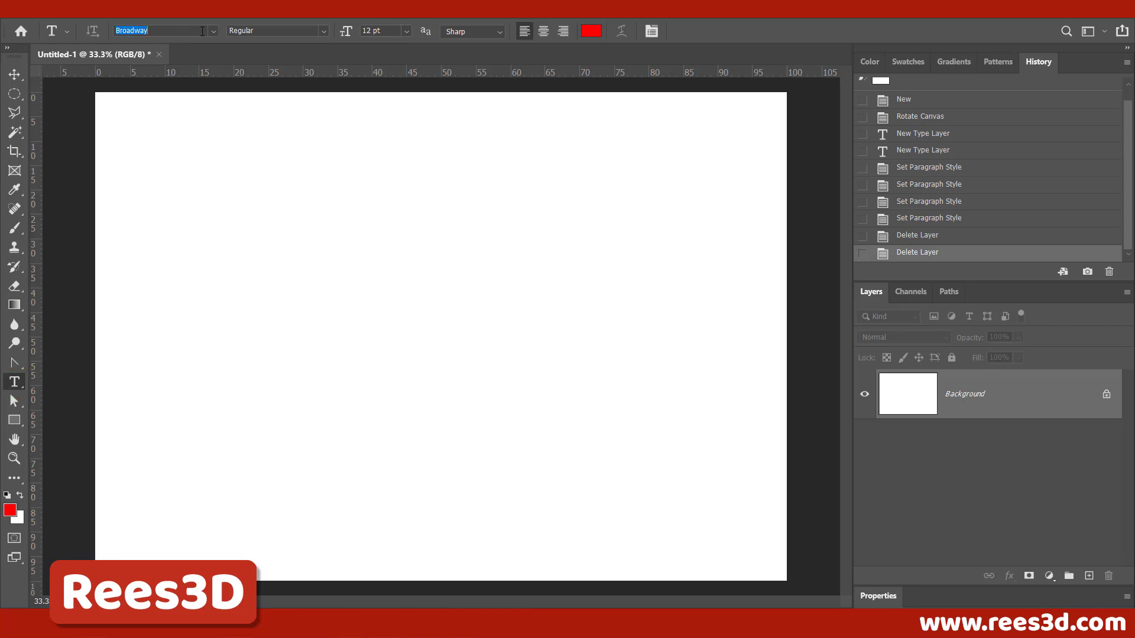
Add the text "Hi" in Arial Bold near the middle of the canvas.
{"action": "type", "text": "arial"}
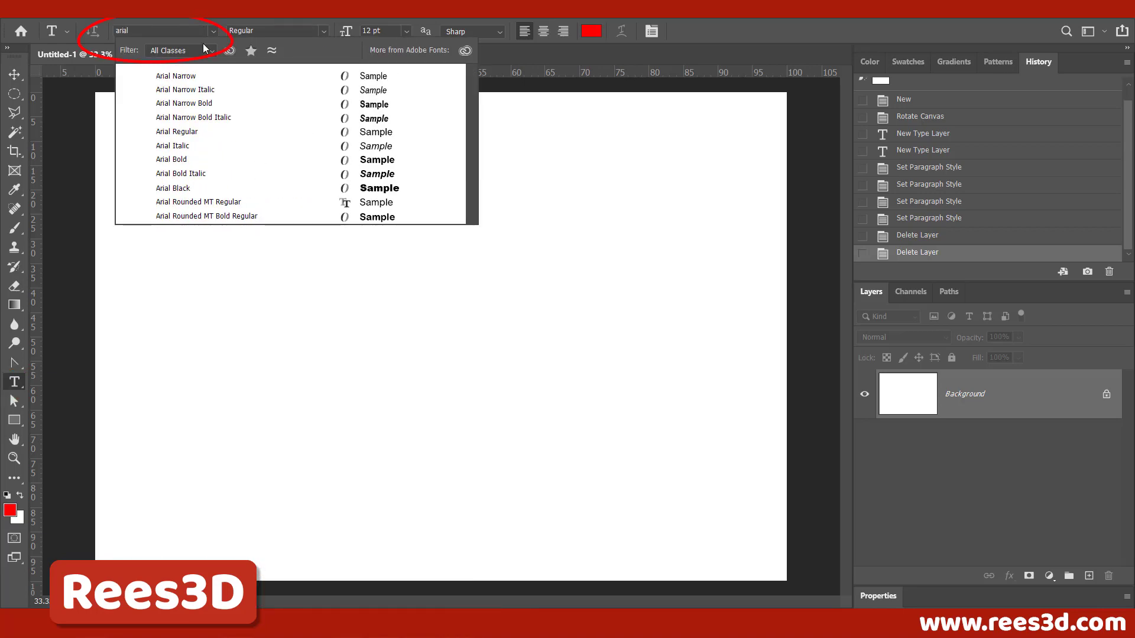
{"action": "left_click", "coordinate": [188, 158]}
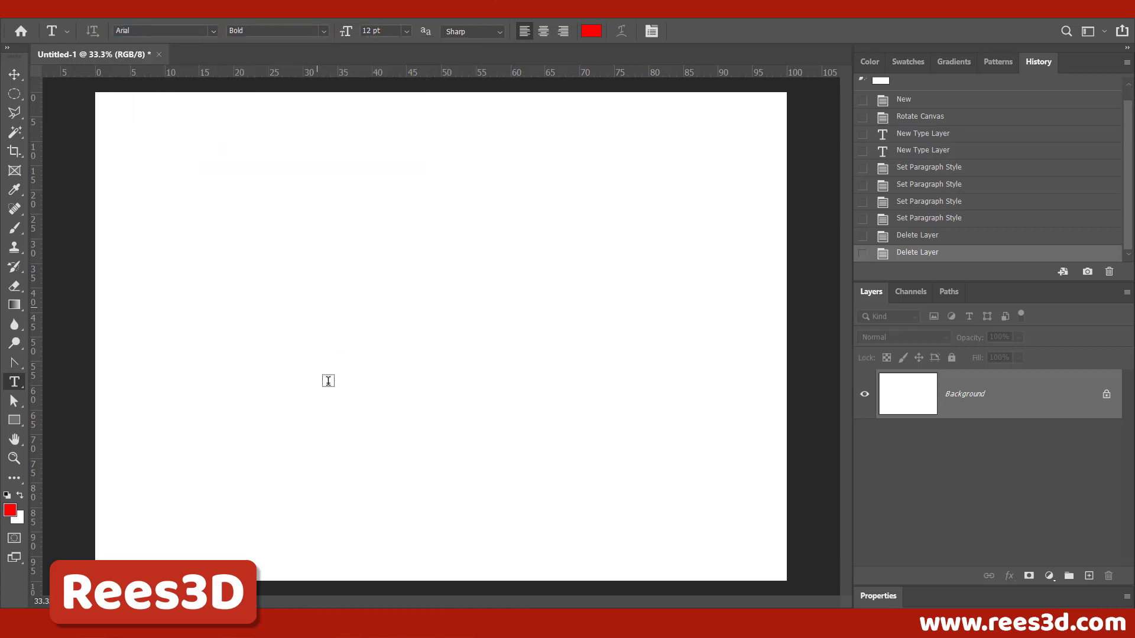
{"action": "left_click", "coordinate": [386, 368]}
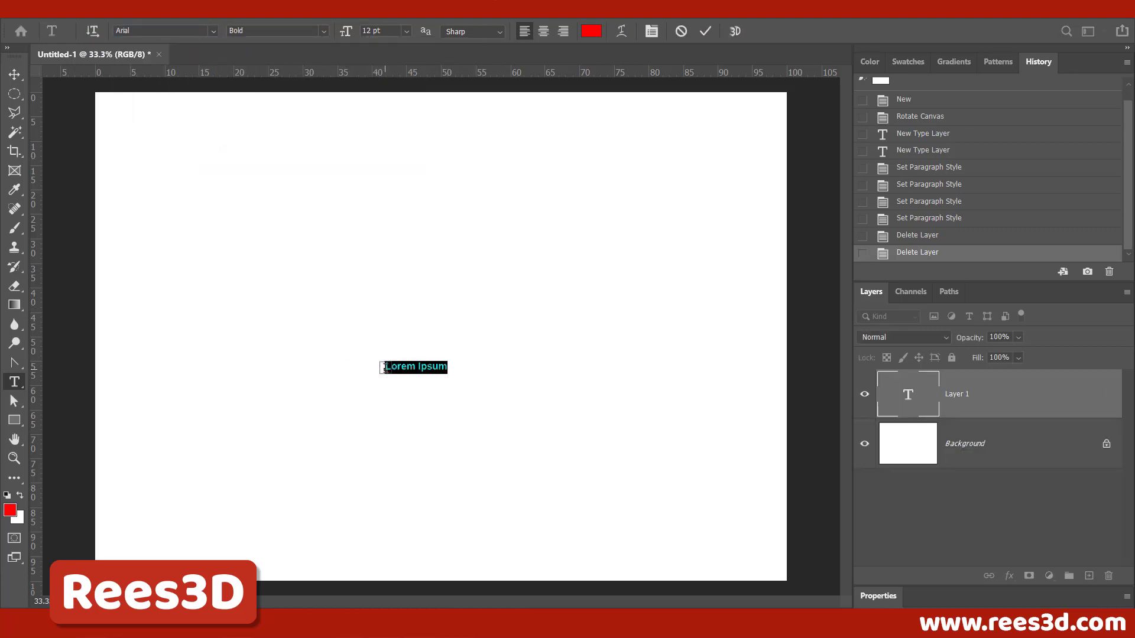
{"action": "type", "text": "Hi"}
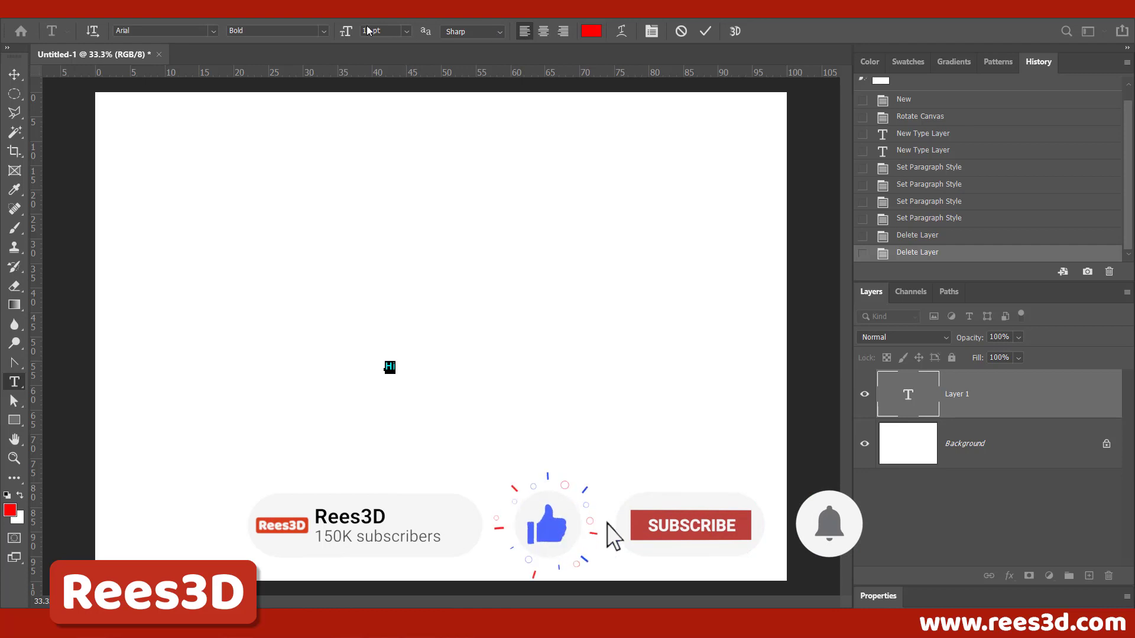
Enlarge the "Hi" text to 289 pt and move it to the centre of the canvas.
{"action": "left_click_drag", "start_coordinate": [346, 31], "coordinate": [540, 66]}
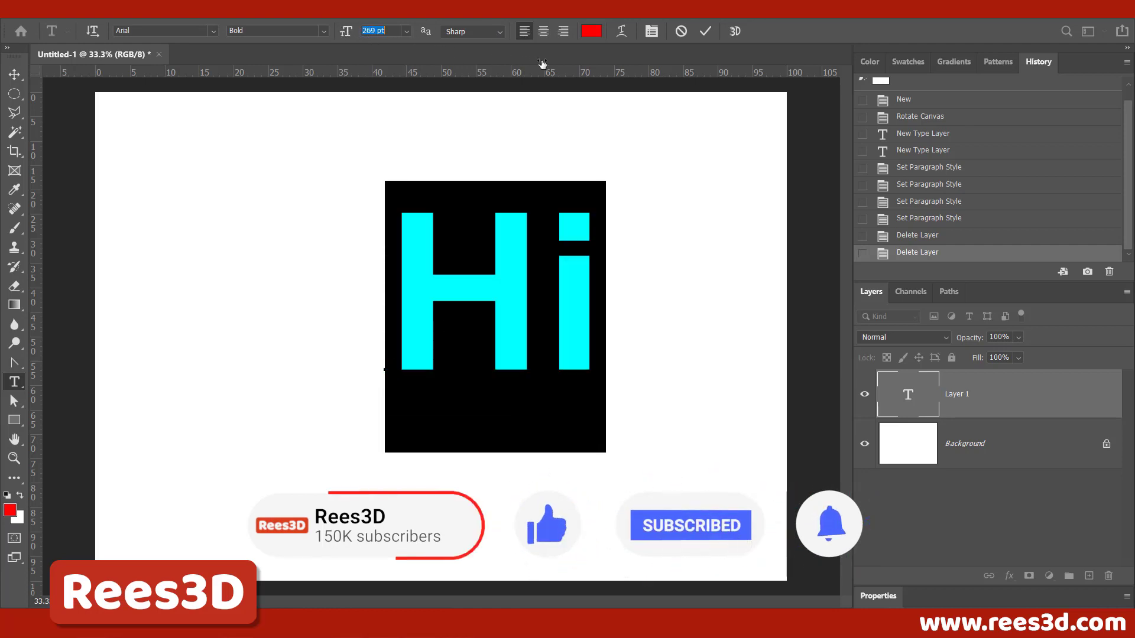
{"action": "left_click", "coordinate": [705, 31]}
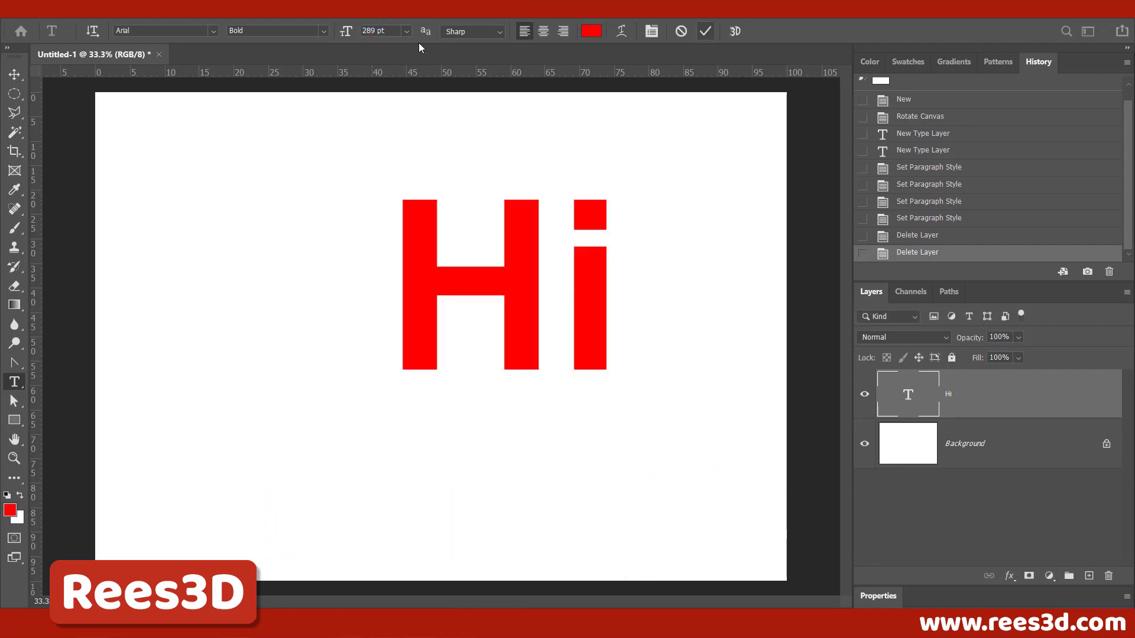
{"action": "left_click", "coordinate": [15, 75]}
{"action": "left_click_drag", "start_coordinate": [521, 324], "coordinate": [451, 355]}
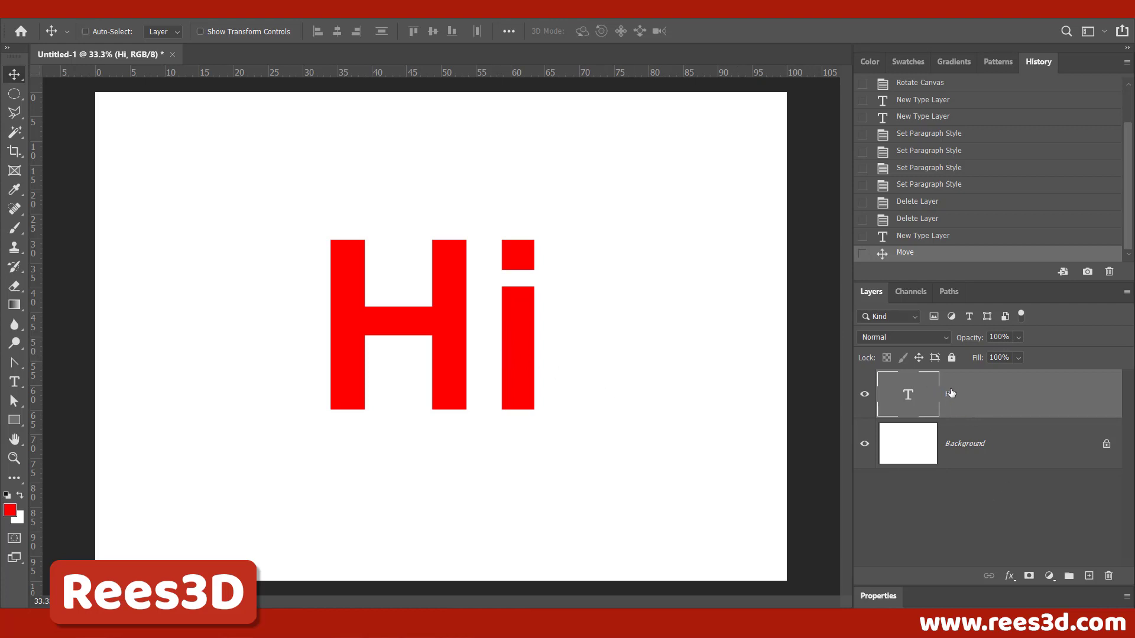
Duplicate the Hi text layer and hide the original.
{"action": "left_click_drag", "start_coordinate": [959, 402], "coordinate": [1087, 573]}
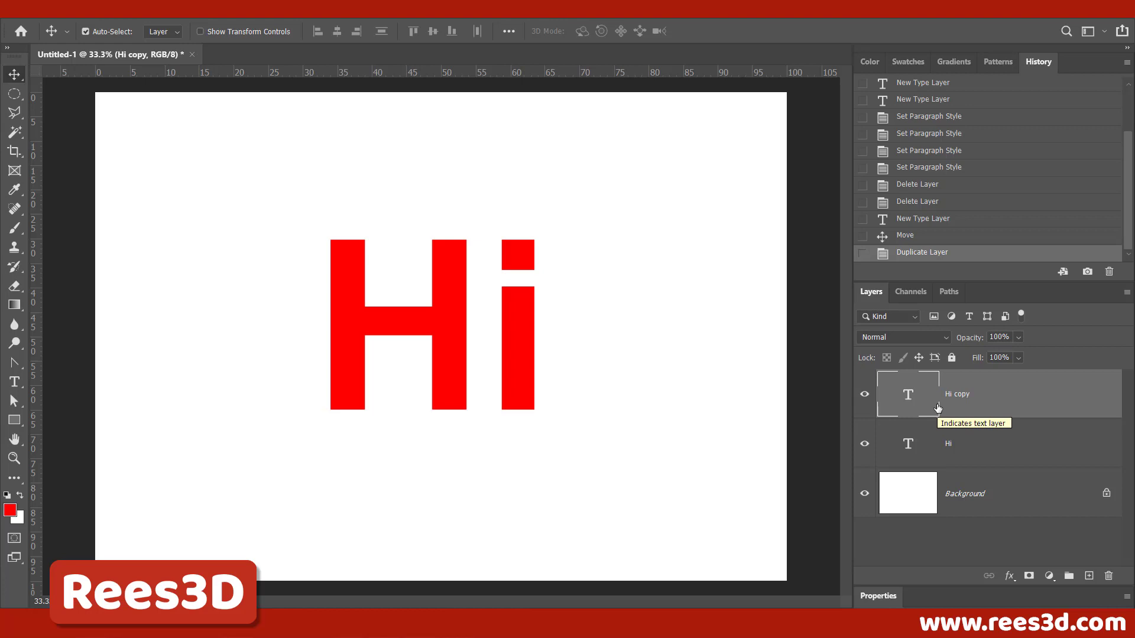
{"action": "left_click", "coordinate": [865, 444]}
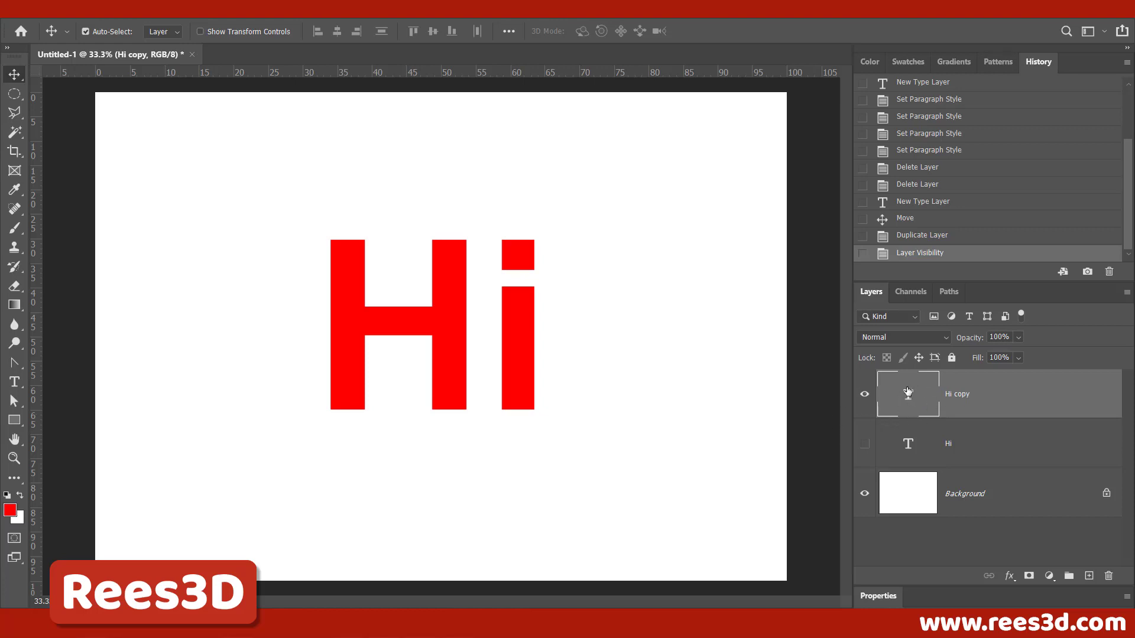
Try replacing the duplicated layer's text with "kasd", and undo the edit.
{"action": "double_click", "coordinate": [908, 392]}
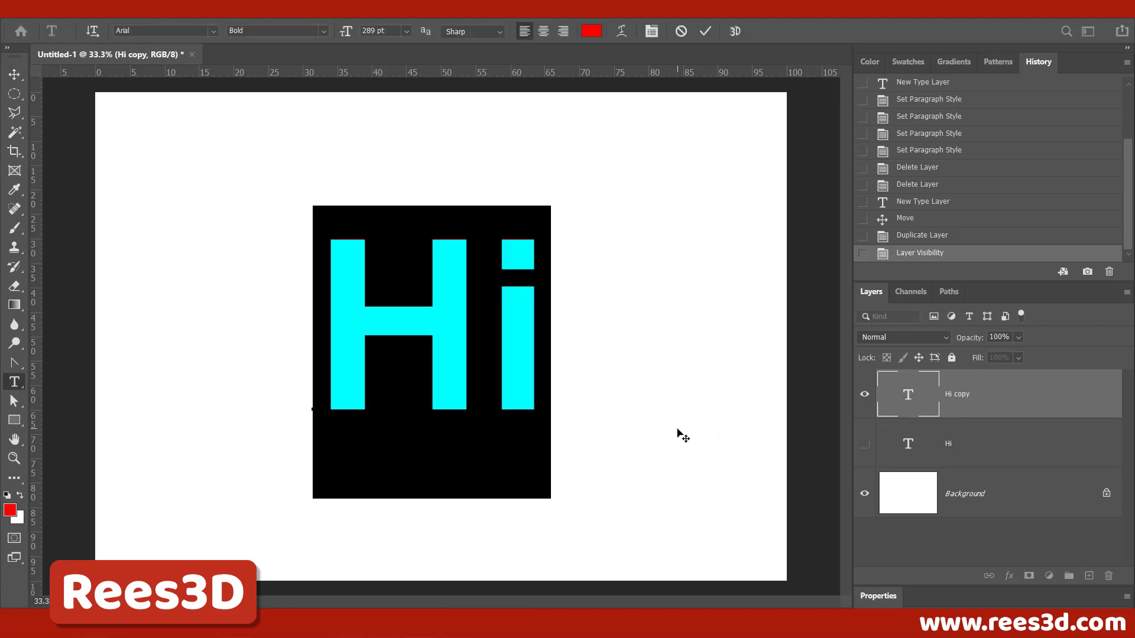
{"action": "type", "text": "kasd"}
{"action": "key", "text": "ctrl+z"}
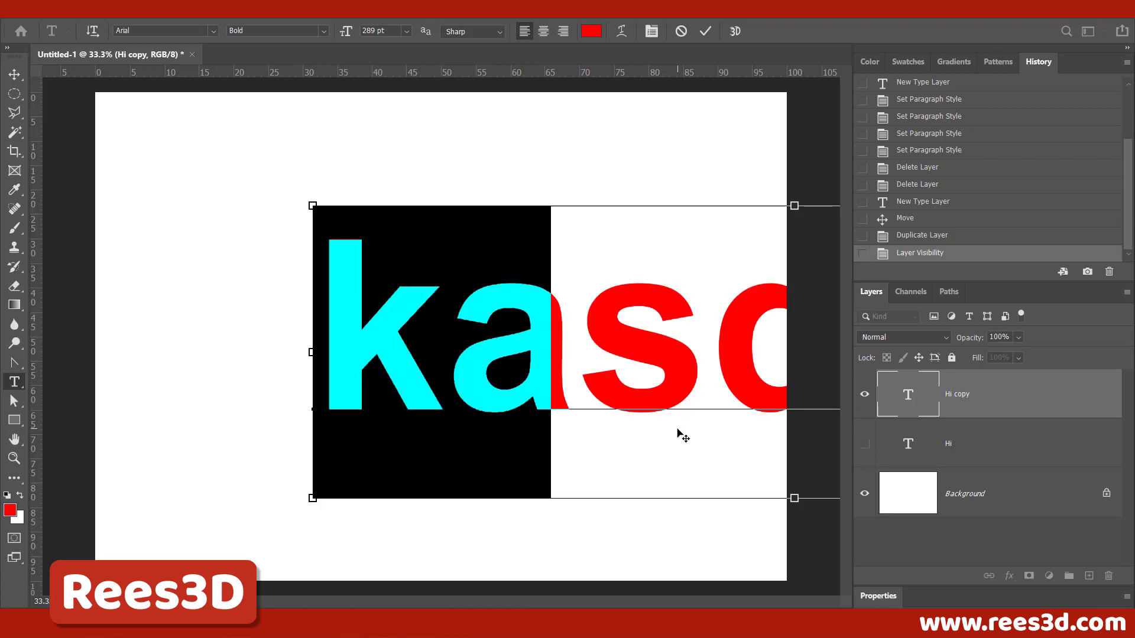
{"action": "left_click", "coordinate": [709, 33]}
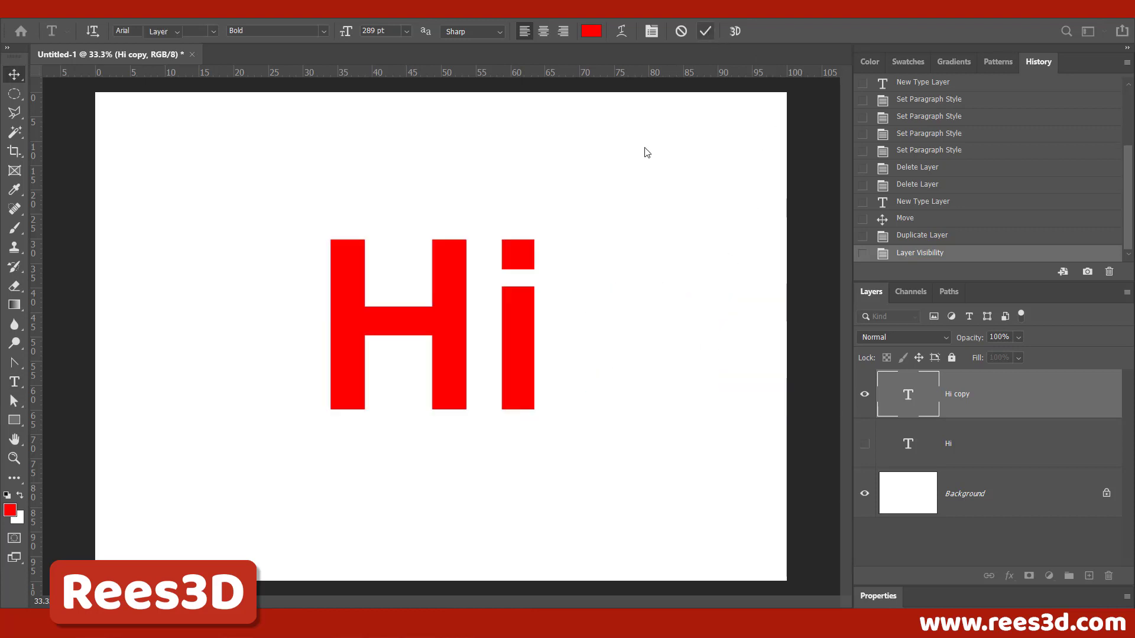
{"action": "key", "text": "v"}
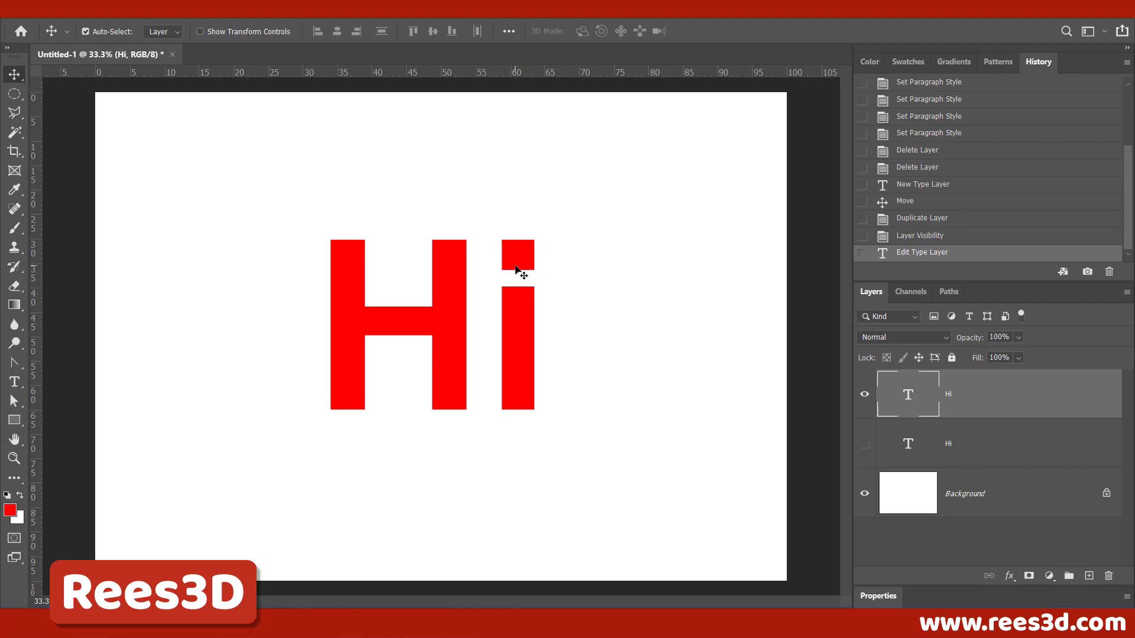
Draw a rectangle about 163 × 140 px beside the dot of the "i", with a red fill and no stroke.
{"action": "left_click", "coordinate": [14, 421]}
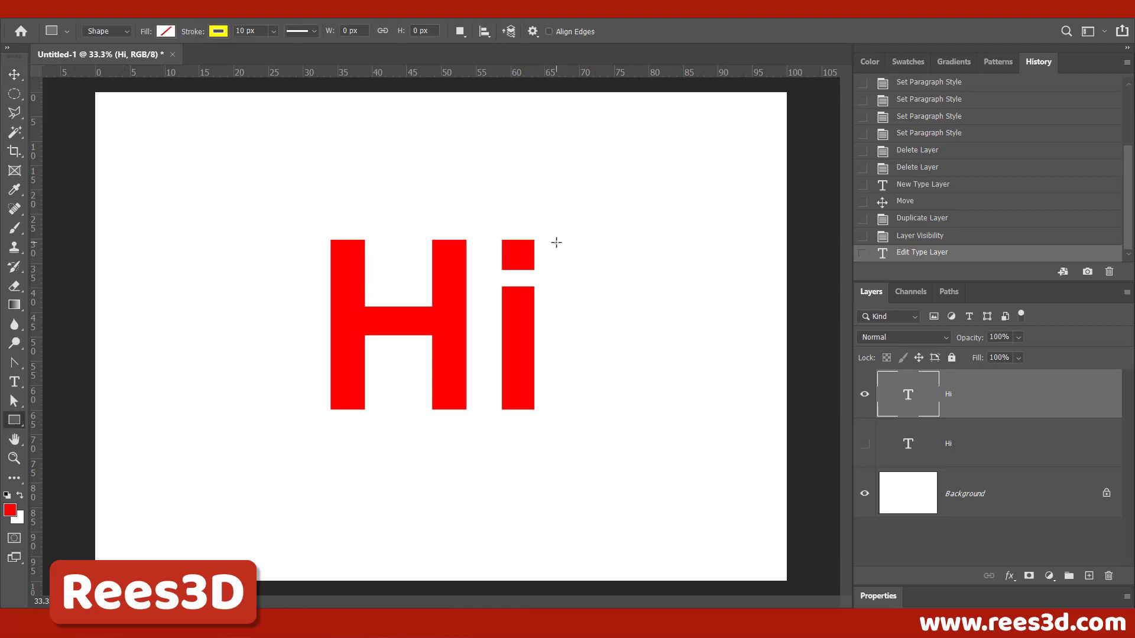
{"action": "left_click_drag", "start_coordinate": [556, 242], "coordinate": [588, 269]}
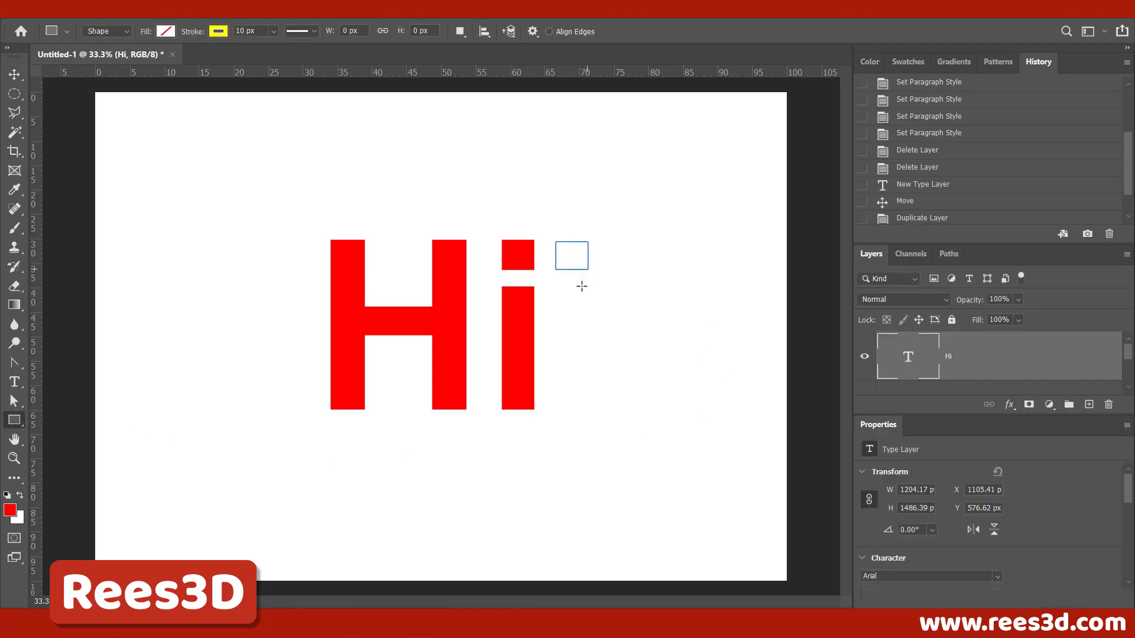
{"action": "left_click", "coordinate": [165, 31]}
{"action": "left_click", "coordinate": [72, 109]}
{"action": "left_click", "coordinate": [222, 33]}
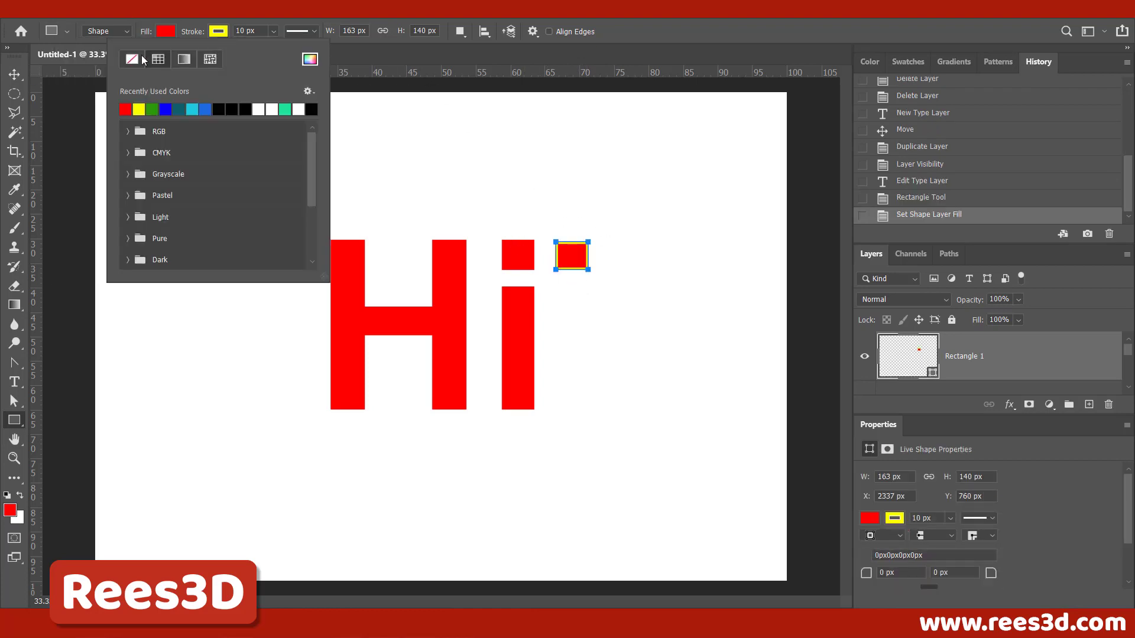
{"action": "left_click", "coordinate": [132, 58]}
{"action": "left_click", "coordinate": [589, 234]}
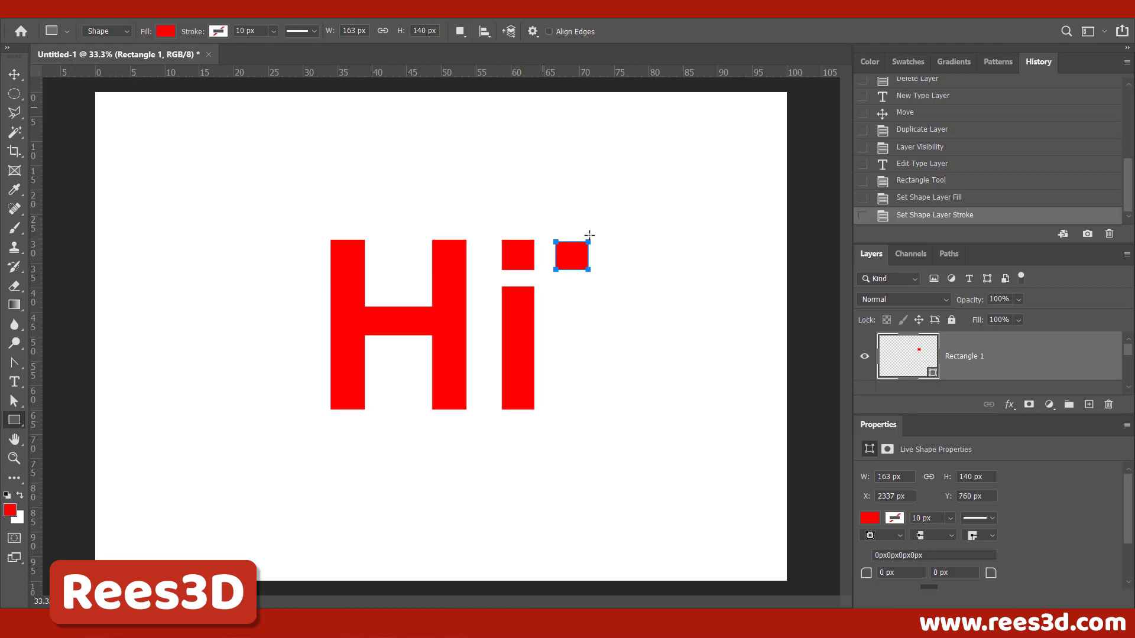
Pull the small rectangle's lower-right anchor point outward with the Direct Selection tool, accepting conversion to a regular path.
{"action": "left_click", "coordinate": [14, 78]}
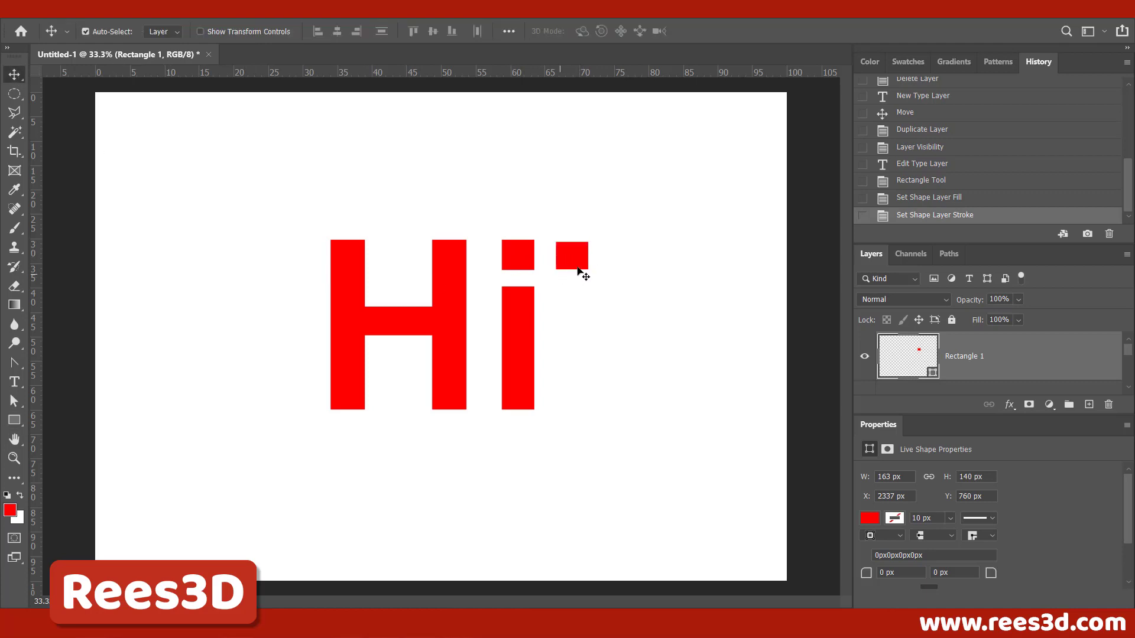
{"action": "left_click", "coordinate": [14, 401]}
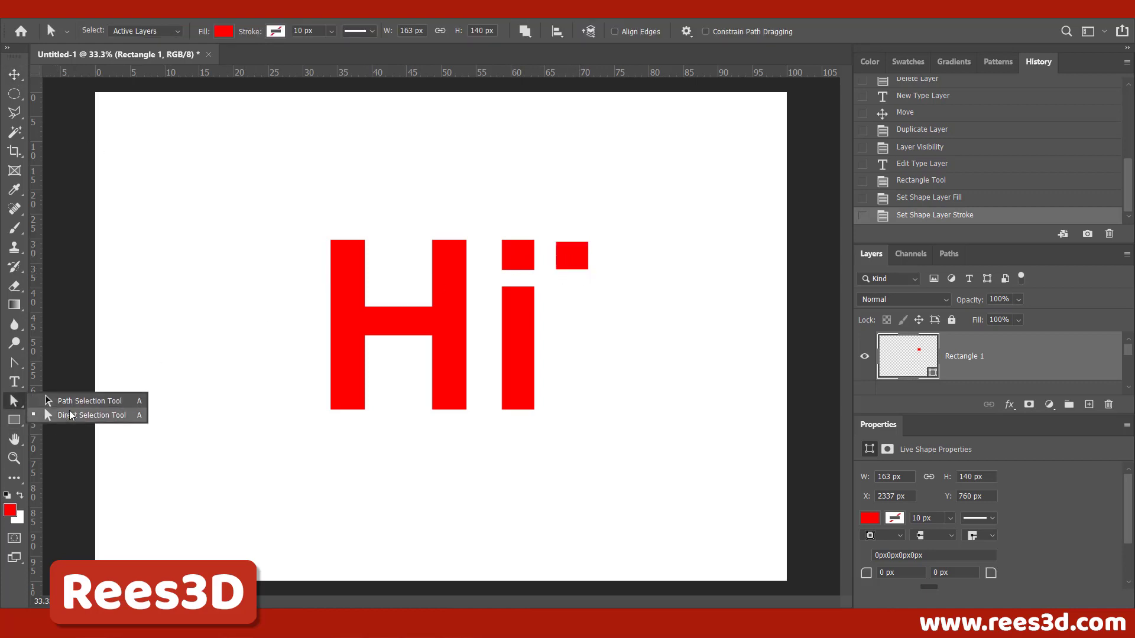
{"action": "left_click", "coordinate": [70, 415]}
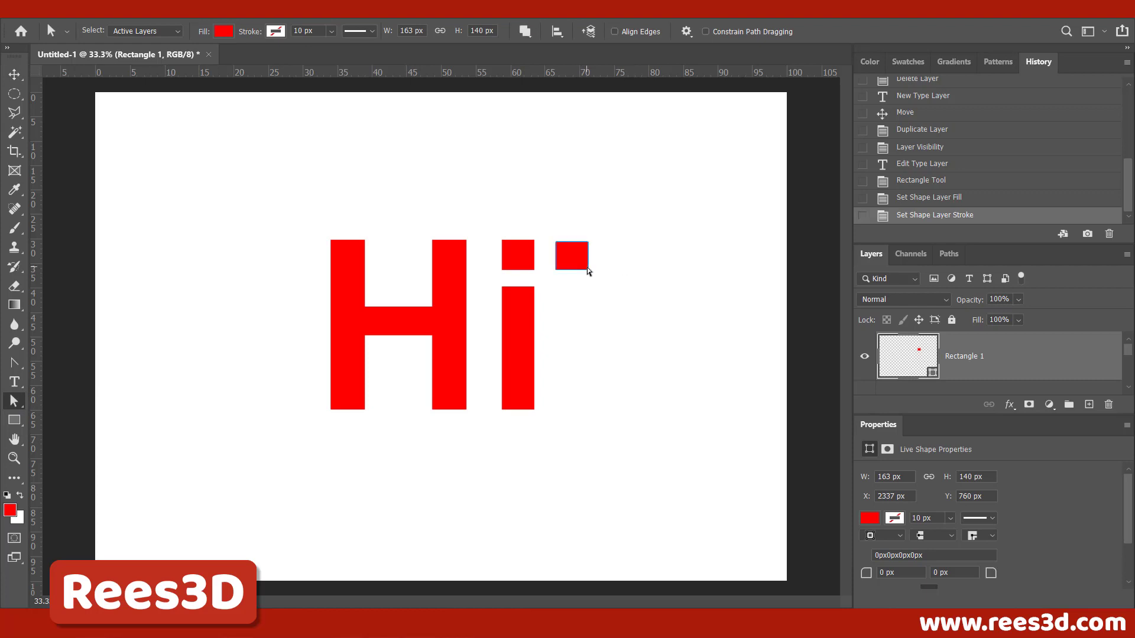
{"action": "left_click_drag", "start_coordinate": [588, 270], "coordinate": [611, 295]}
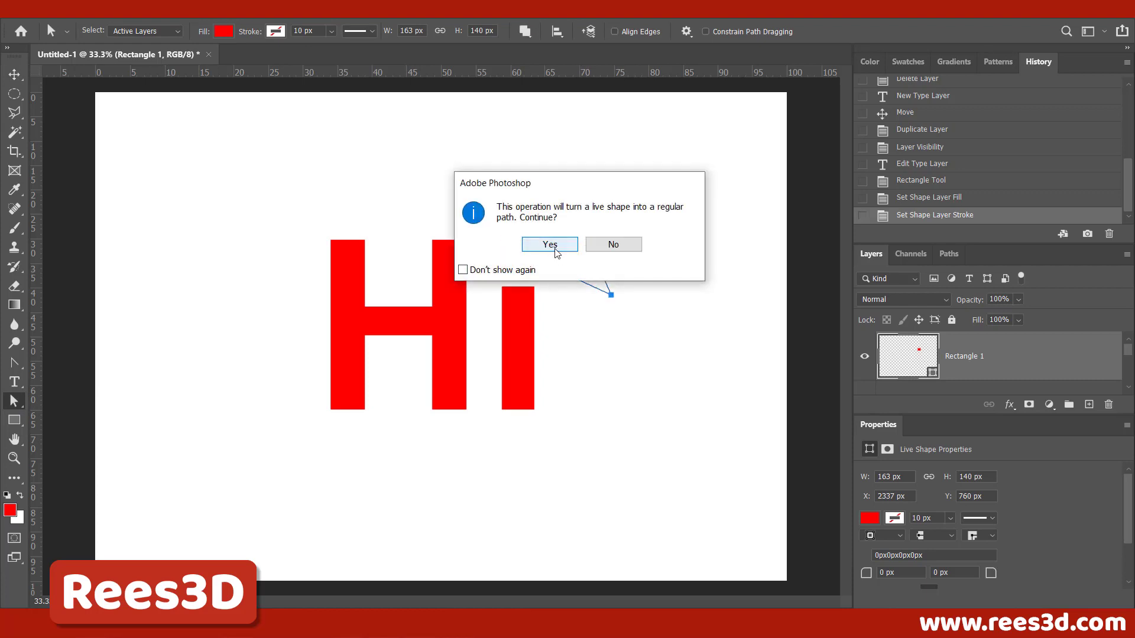
{"action": "left_click", "coordinate": [549, 244]}
{"action": "left_click", "coordinate": [520, 268]}
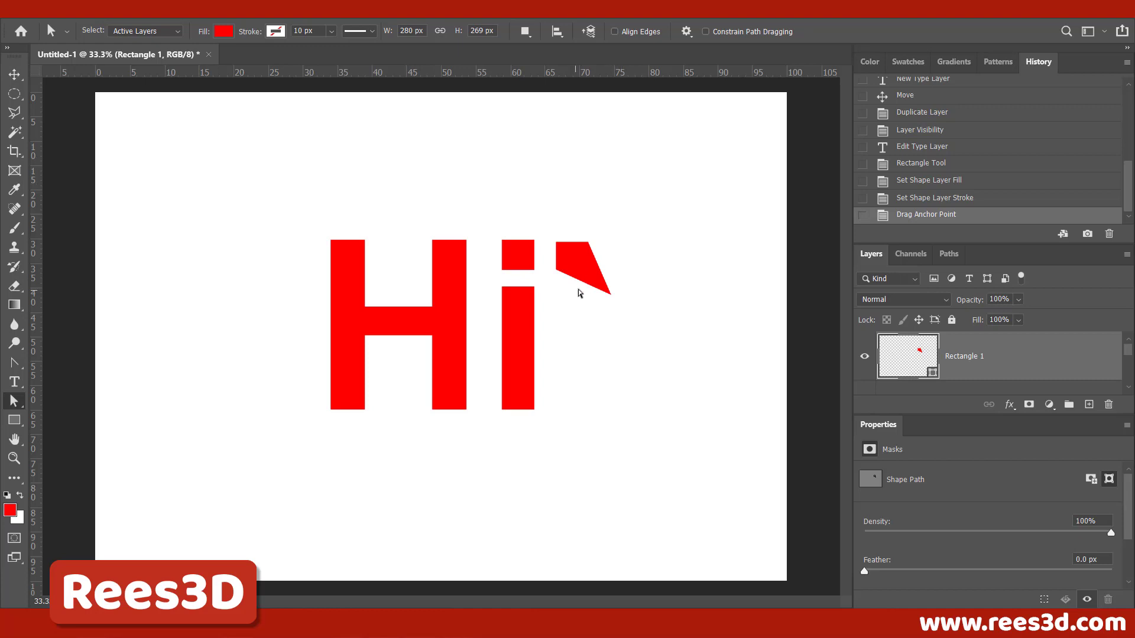
Delete the Rectangle 1 layer and convert the visible Hi text layer to a shape.
{"action": "double_click", "coordinate": [886, 425]}
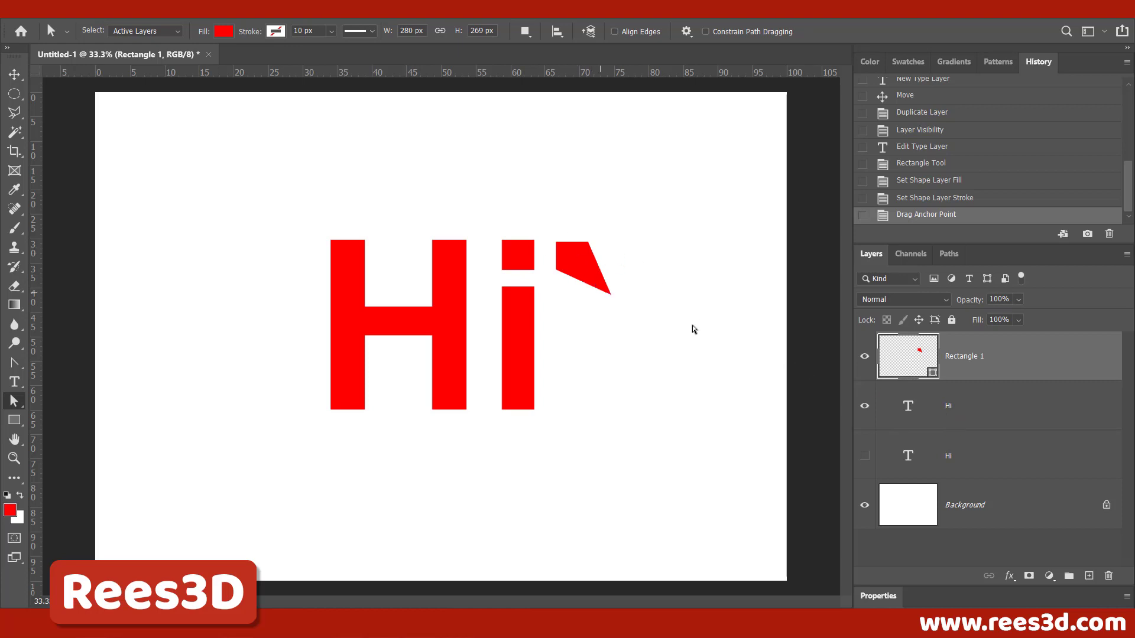
{"action": "left_click_drag", "start_coordinate": [956, 360], "coordinate": [1107, 575]}
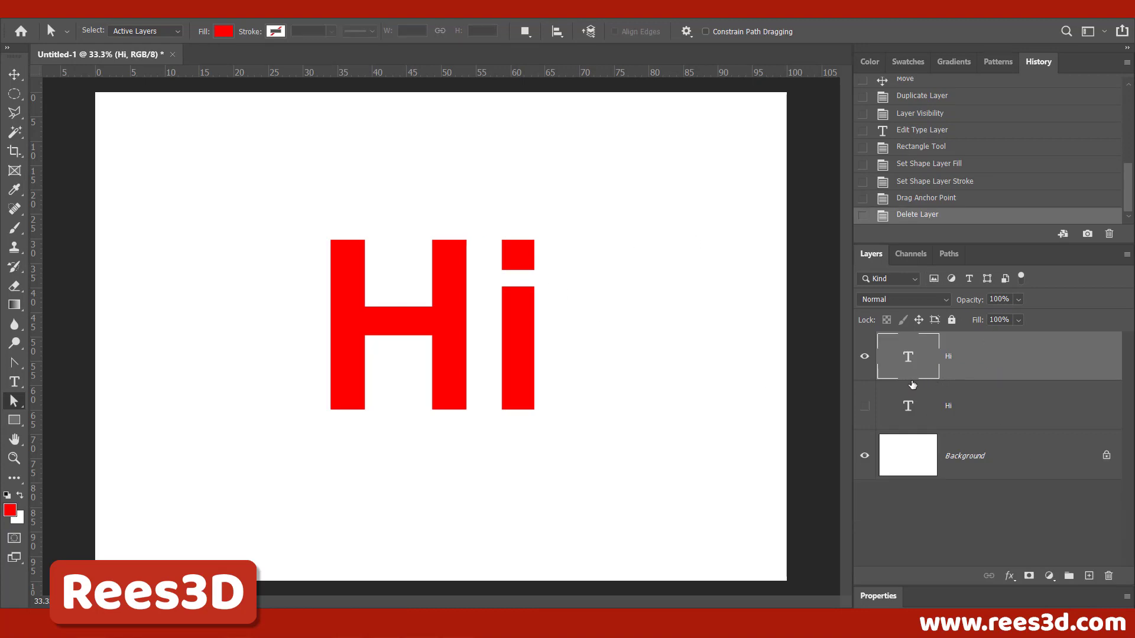
{"action": "right_click", "coordinate": [1001, 362]}
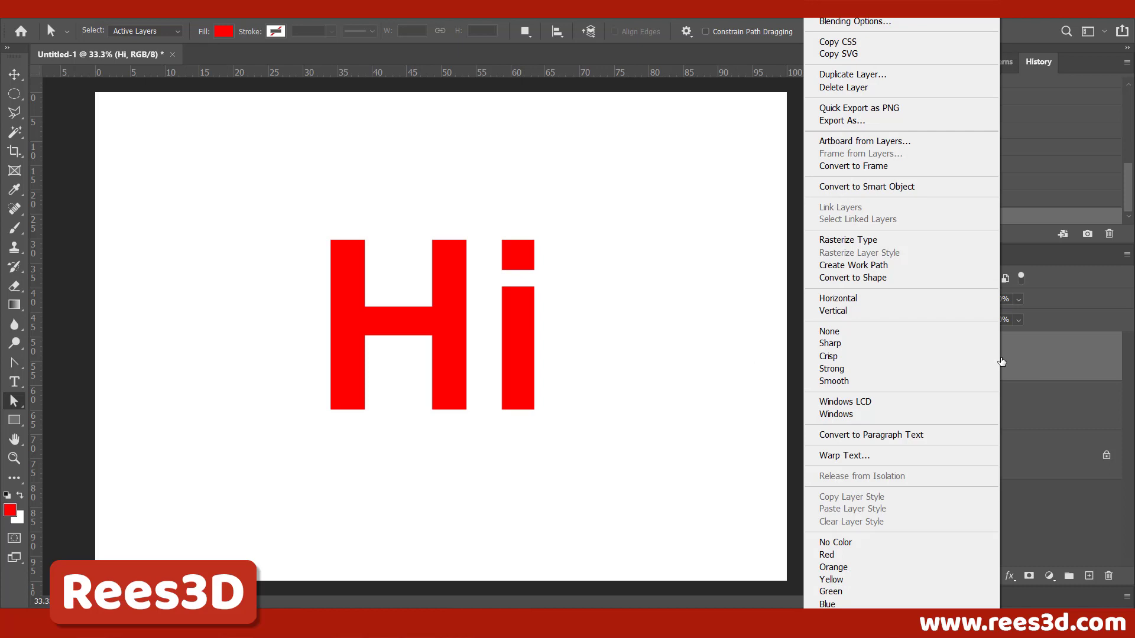
{"action": "left_click", "coordinate": [867, 279]}
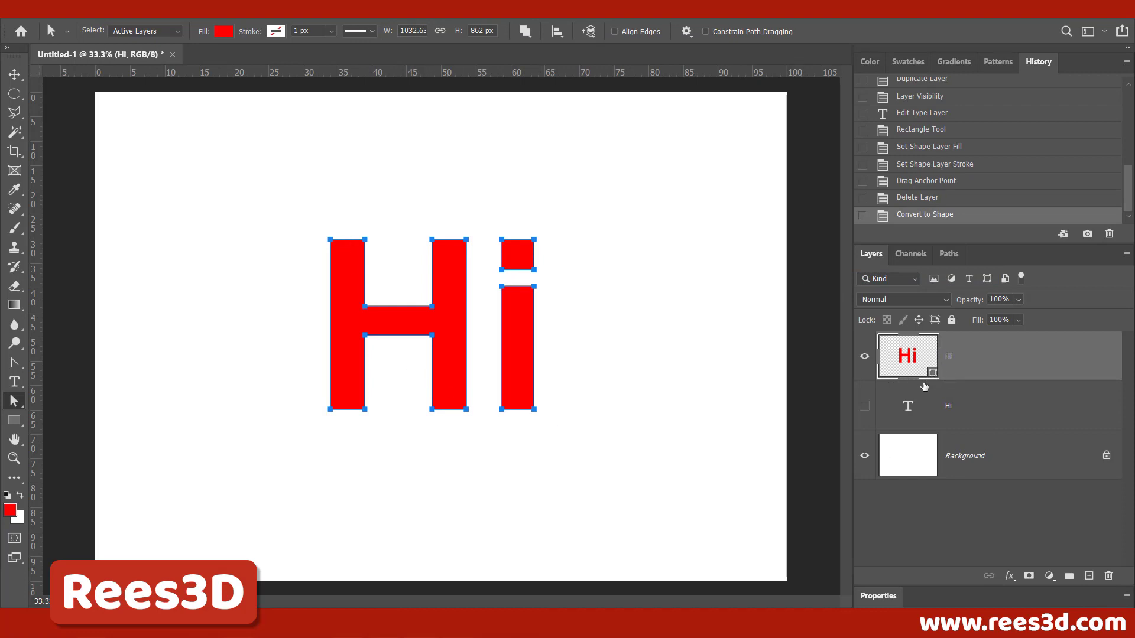
Hide the Hi shape layer and show the original Hi text layer.
{"action": "left_click", "coordinate": [864, 357]}
{"action": "left_click", "coordinate": [864, 406]}
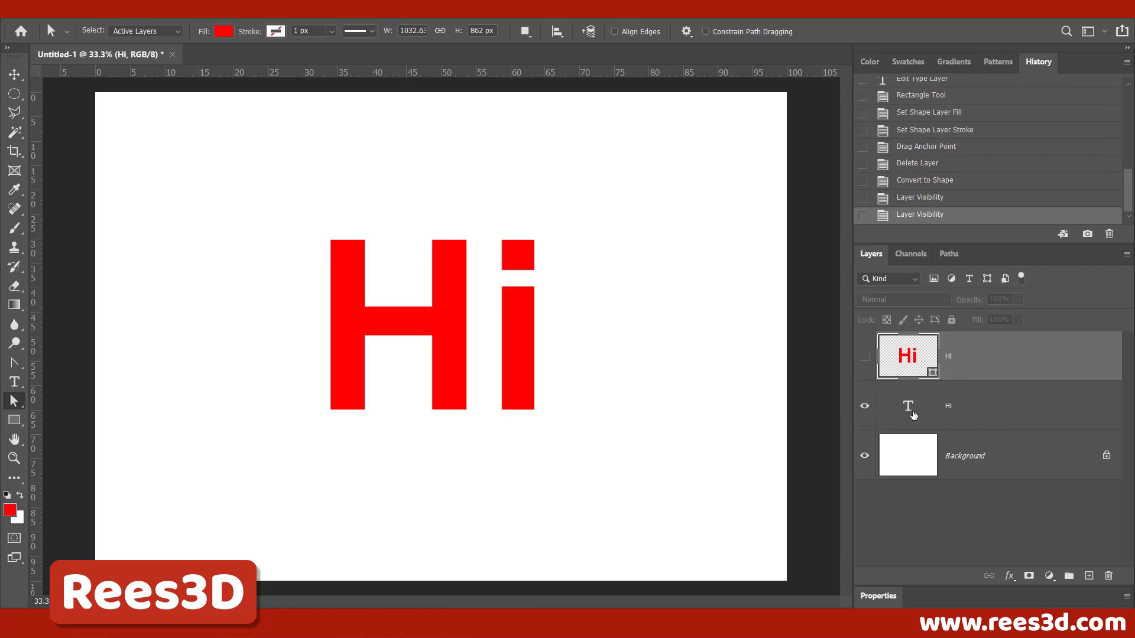
Try replacing the original Hi layer's text with "dgdg", and undo the edit.
{"action": "left_click", "coordinate": [939, 407]}
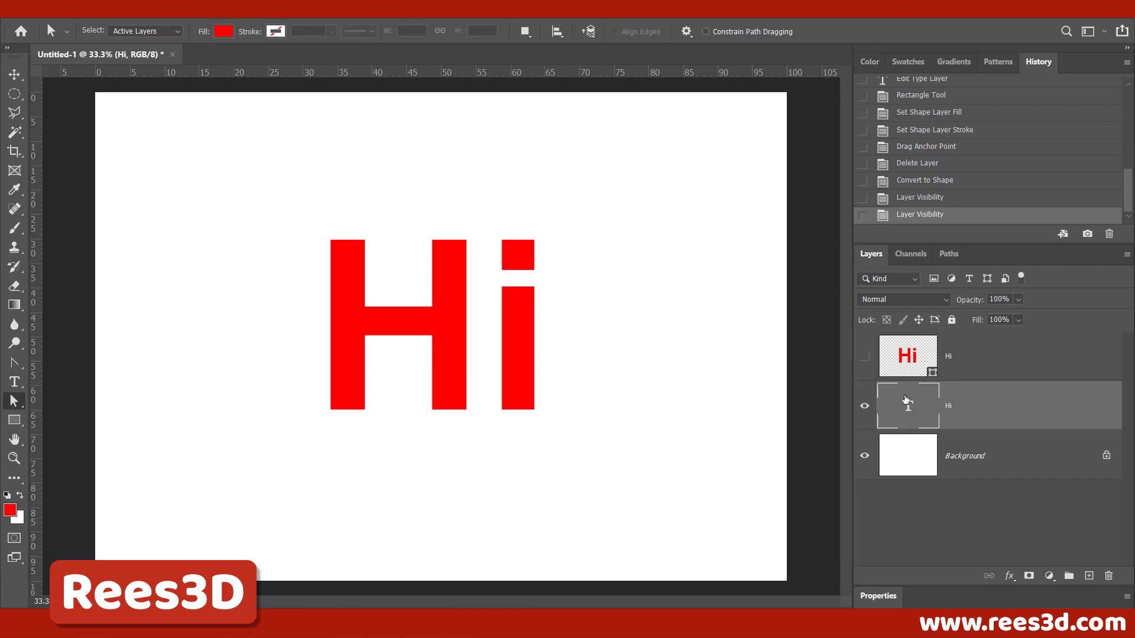
{"action": "double_click", "coordinate": [909, 404]}
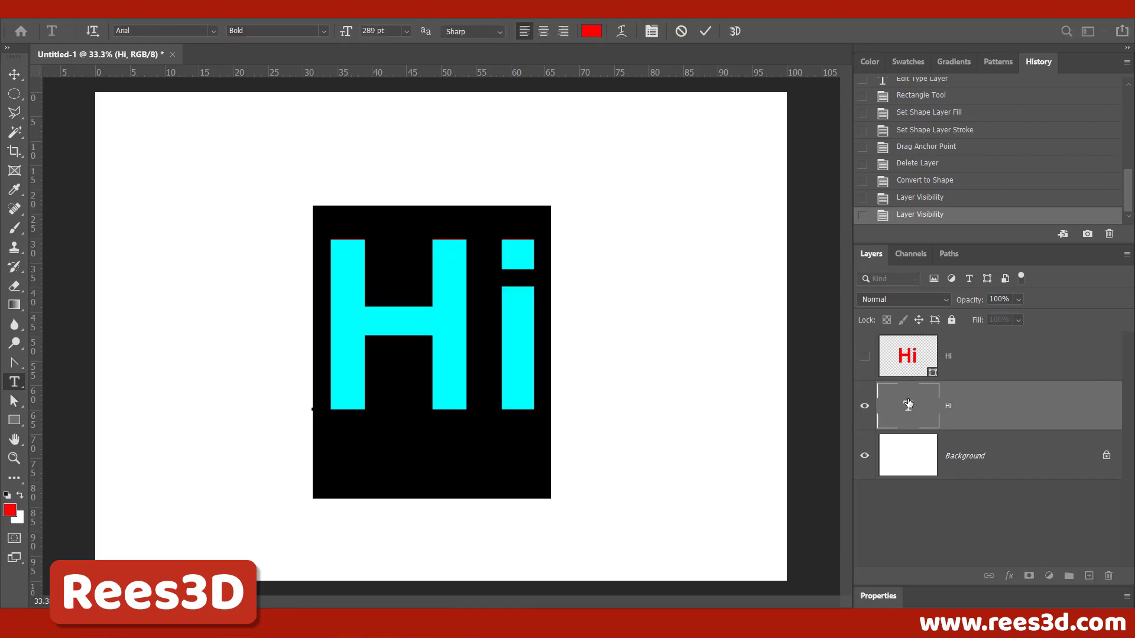
{"action": "type", "text": "dgdg"}
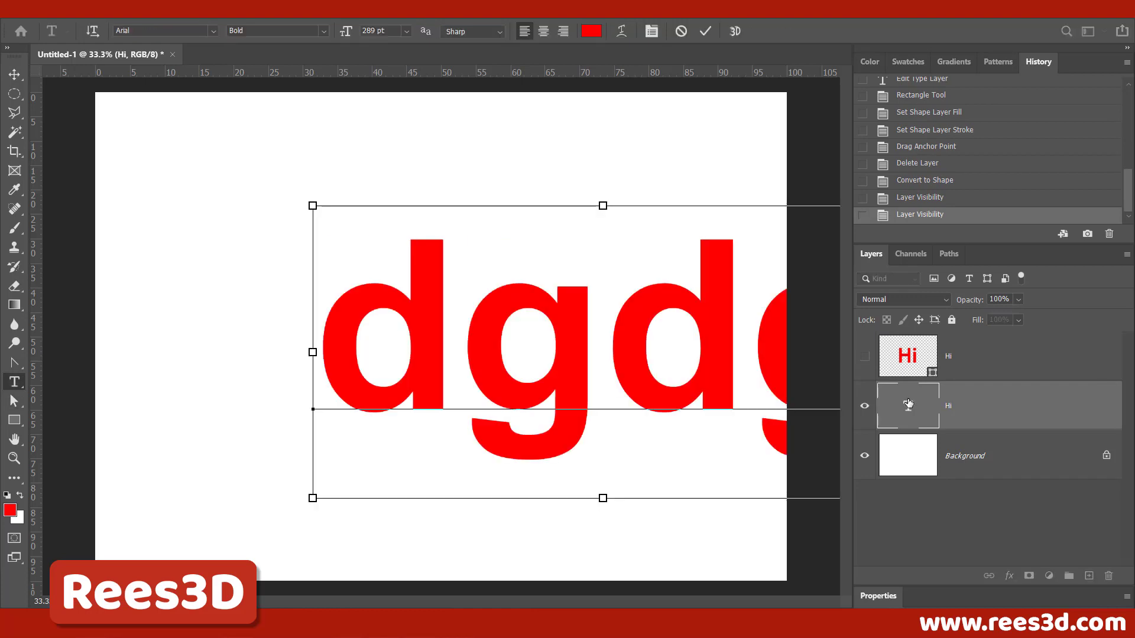
{"action": "key", "text": "ctrl+z"}
{"action": "left_click", "coordinate": [978, 511]}
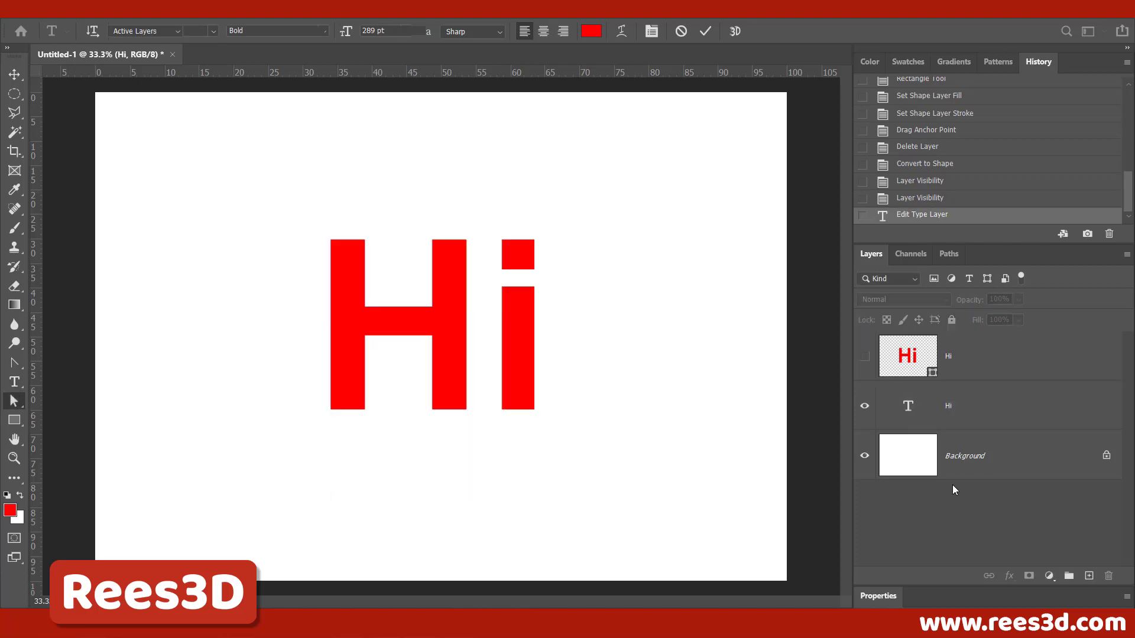
Show the Hi shape layer again and select it for editing with the Direct Selection tool.
{"action": "left_click", "coordinate": [865, 356]}
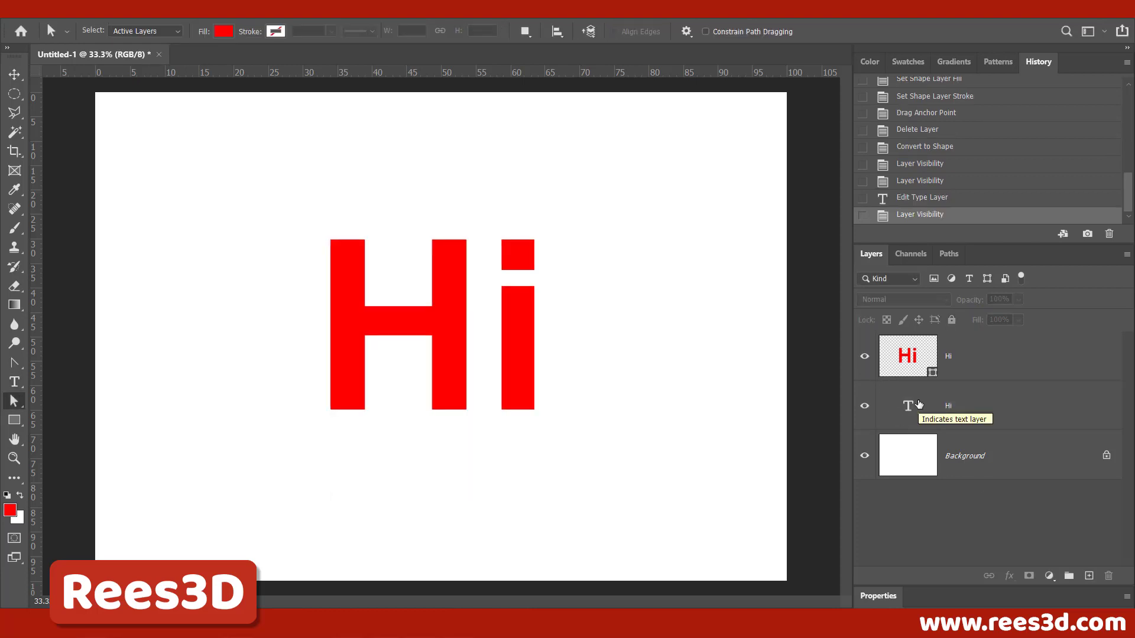
{"action": "left_click", "coordinate": [916, 371]}
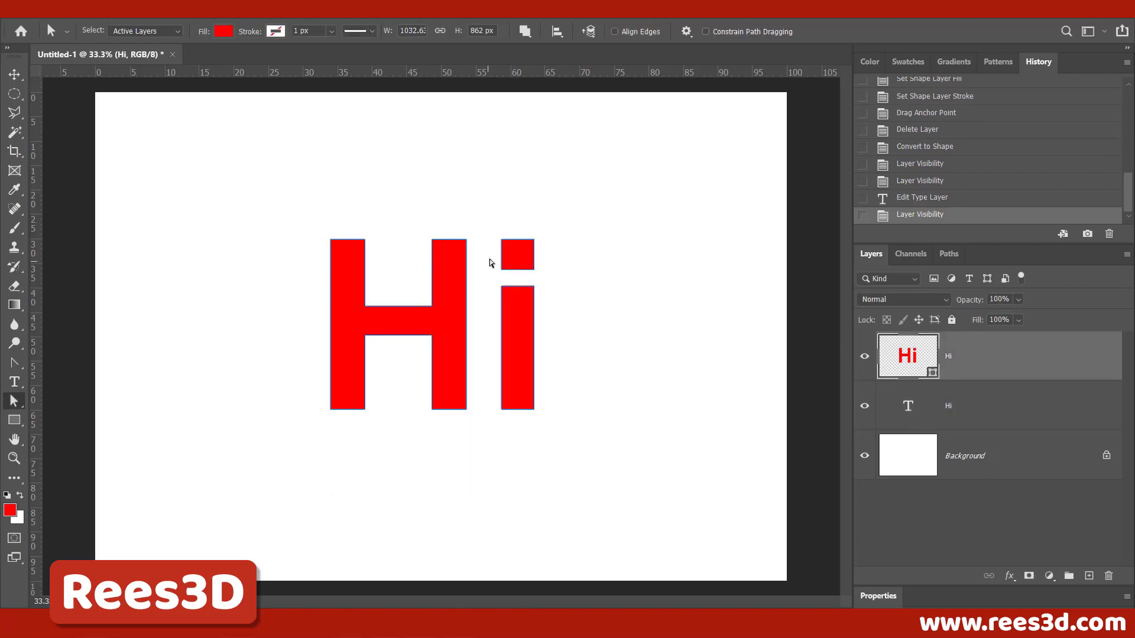
{"action": "left_click", "coordinate": [504, 266]}
{"action": "left_click", "coordinate": [508, 272]}
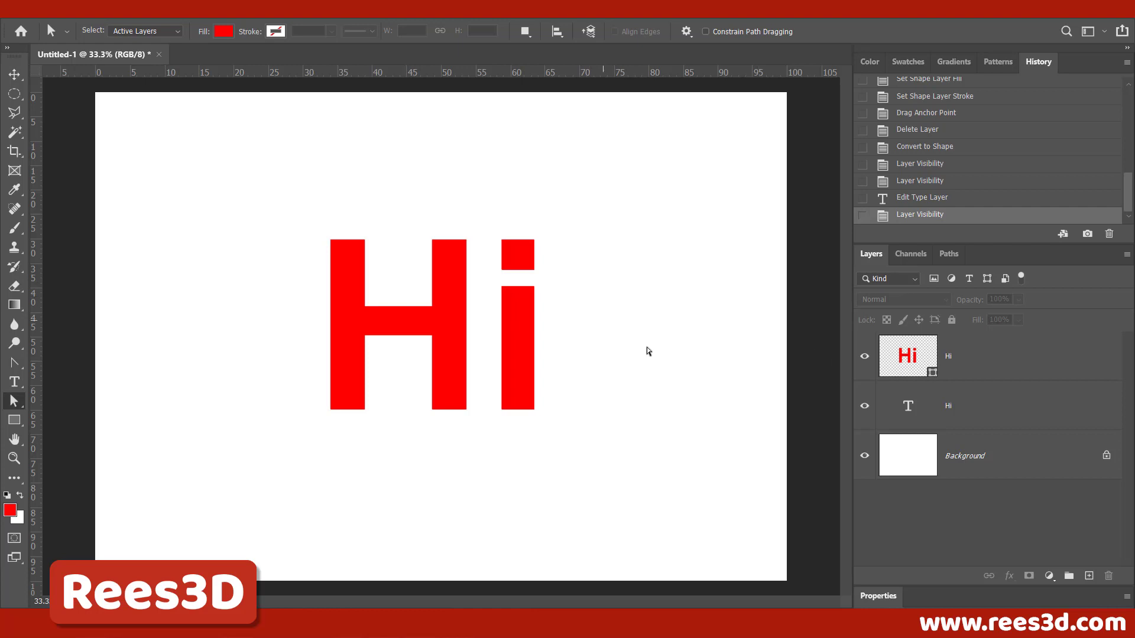
{"action": "right_click", "coordinate": [16, 402]}
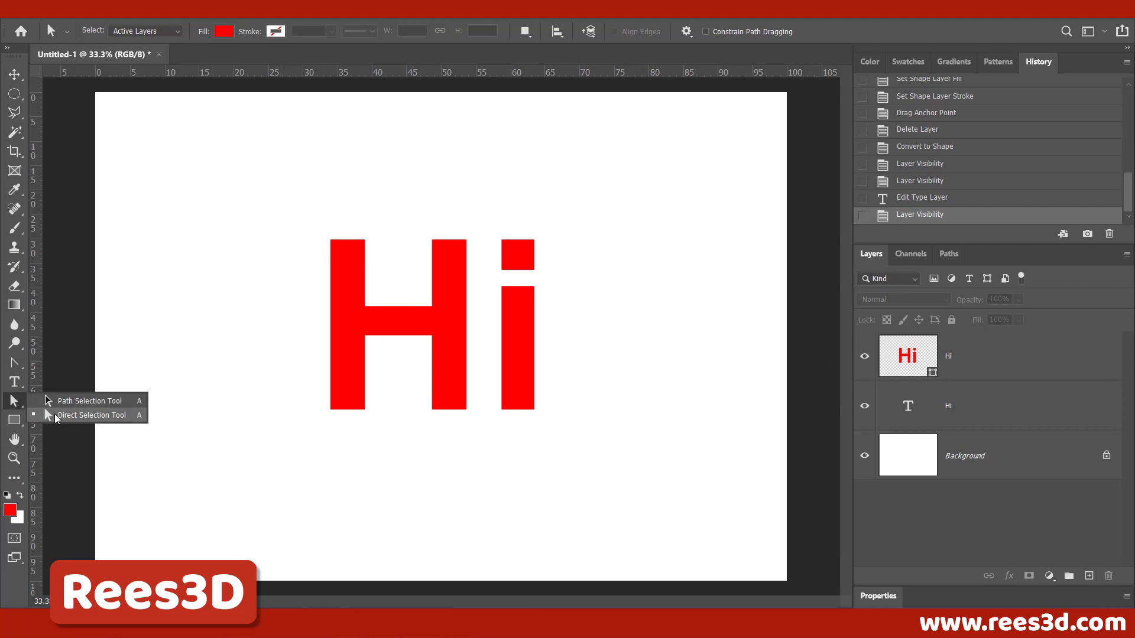
{"action": "left_click", "coordinate": [80, 414]}
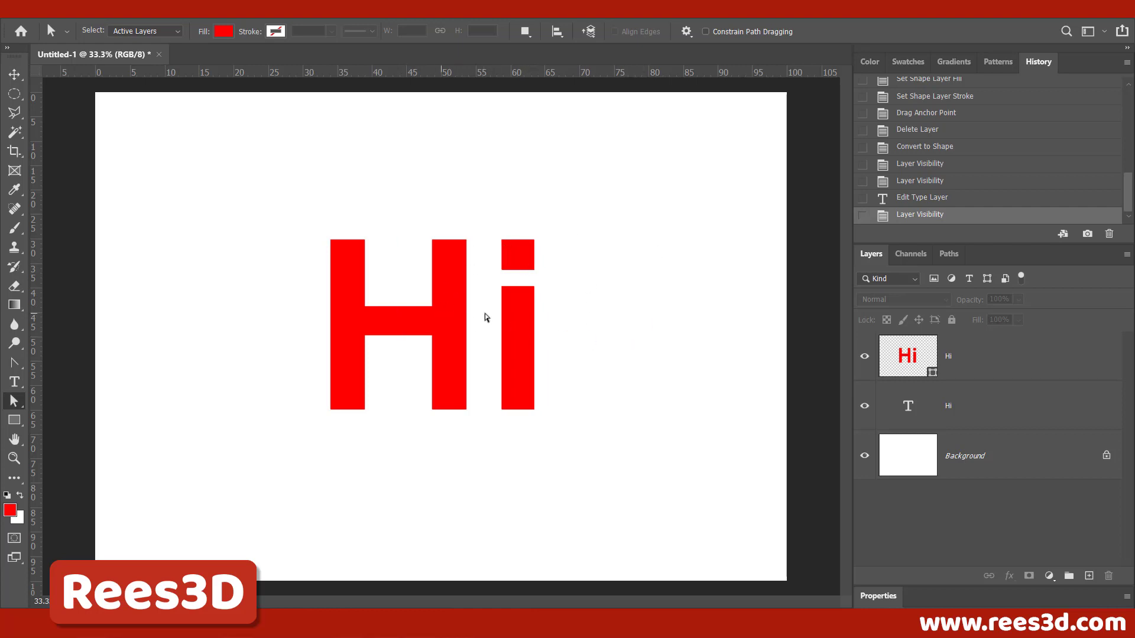
{"action": "left_click", "coordinate": [953, 350]}
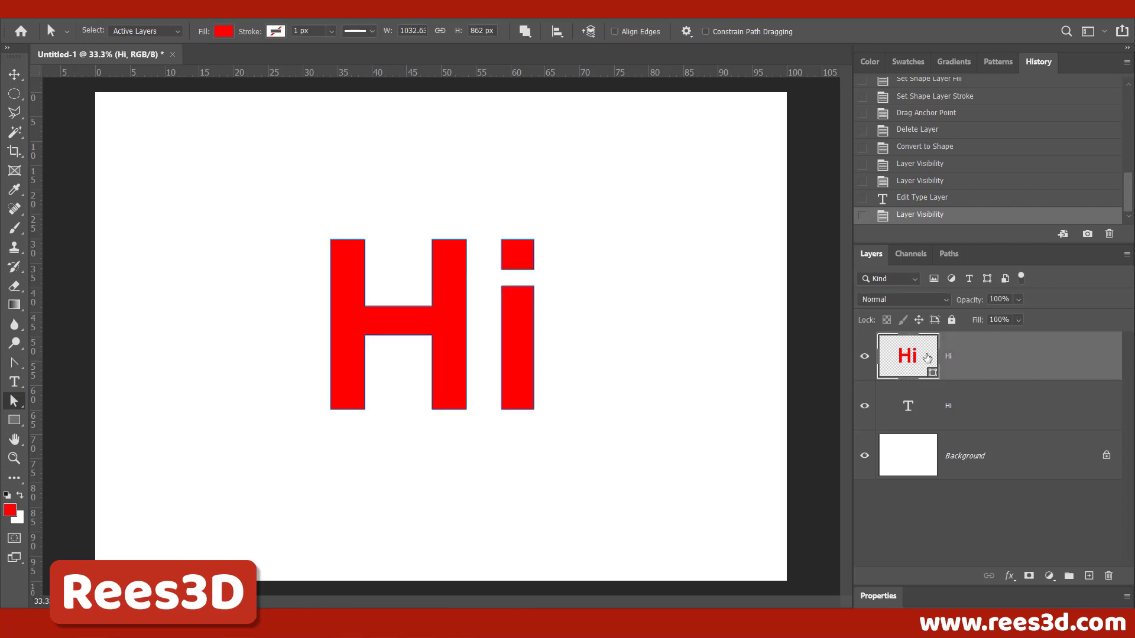
Pull the two upper corners of the i's dot upward and outward so the dot flares at the top.
{"action": "left_click", "coordinate": [504, 270]}
{"action": "left_click_drag", "start_coordinate": [534, 243], "coordinate": [494, 224]}
{"action": "left_click", "coordinate": [502, 239]}
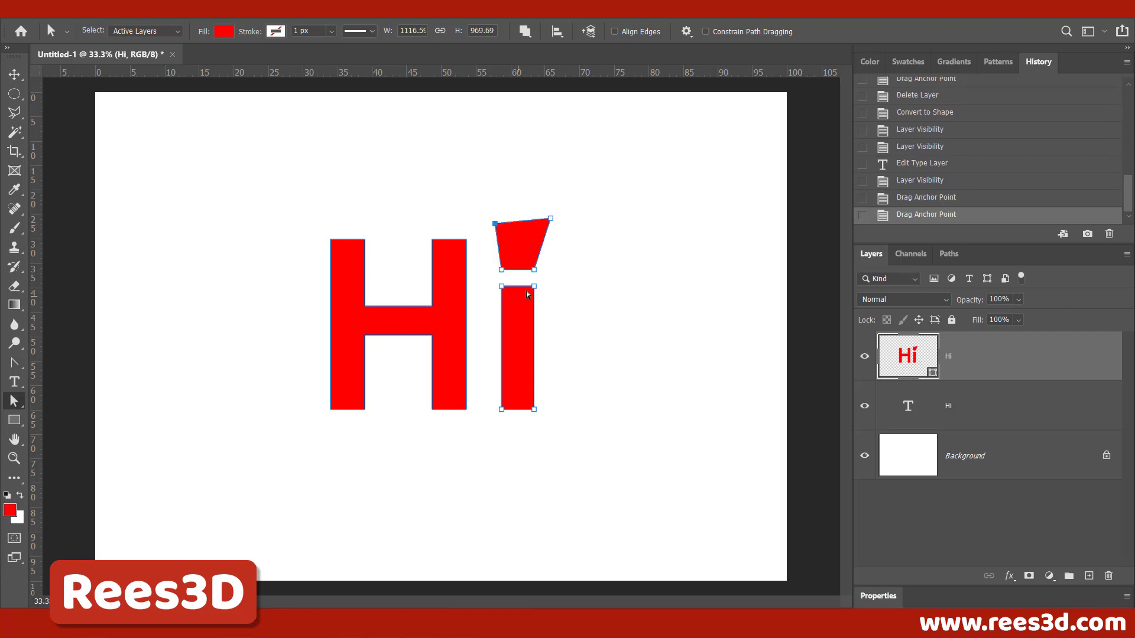
Skew the i's stem by moving its upper-right corner inward and lower-right corner down and outward, and hide the Hi text layer.
{"action": "left_click_drag", "start_coordinate": [534, 289], "coordinate": [526, 295]}
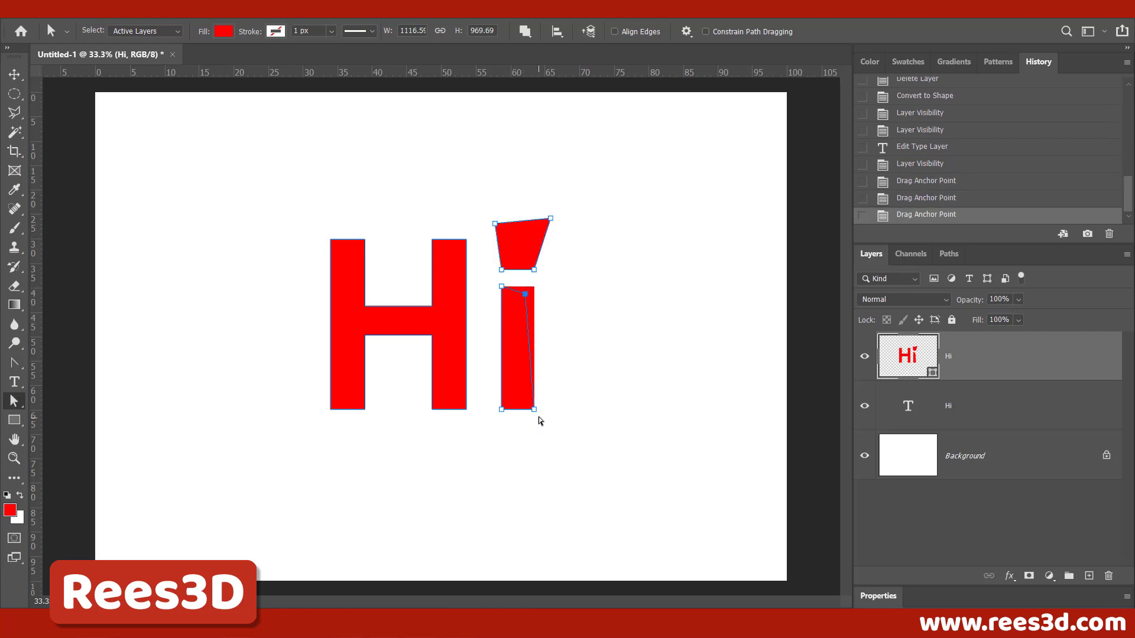
{"action": "left_click_drag", "start_coordinate": [535, 410], "coordinate": [541, 424]}
{"action": "left_click", "coordinate": [445, 499]}
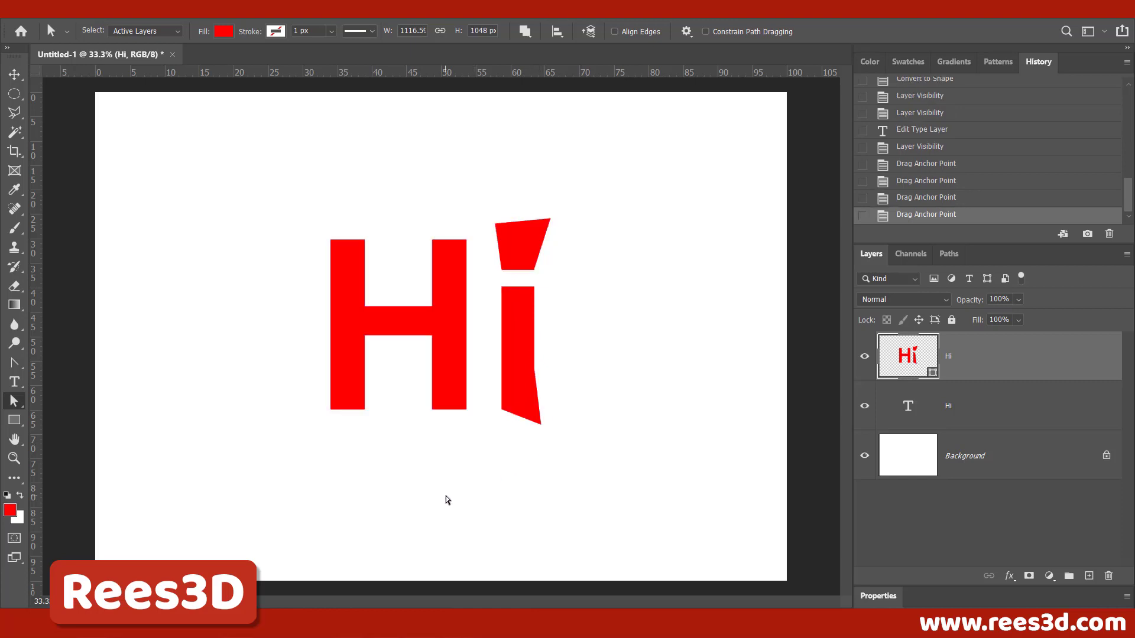
{"action": "left_click", "coordinate": [858, 407]}
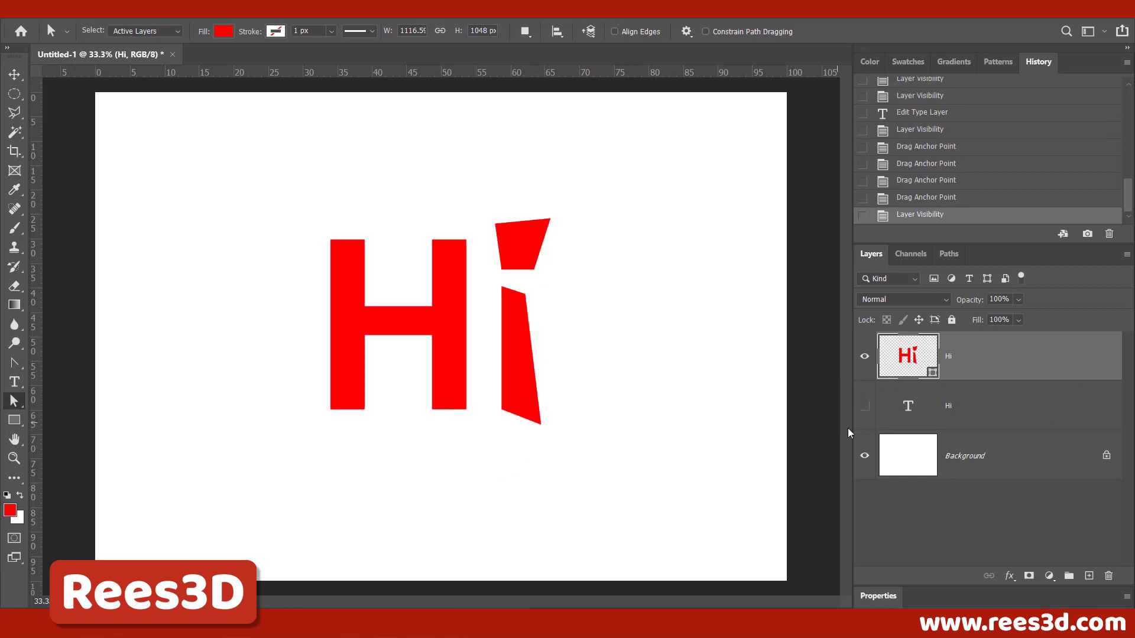
Distort the H by pulling the top corners of both stems outward or upward and the left stem's lower-right corner downward.
{"action": "left_click", "coordinate": [438, 247]}
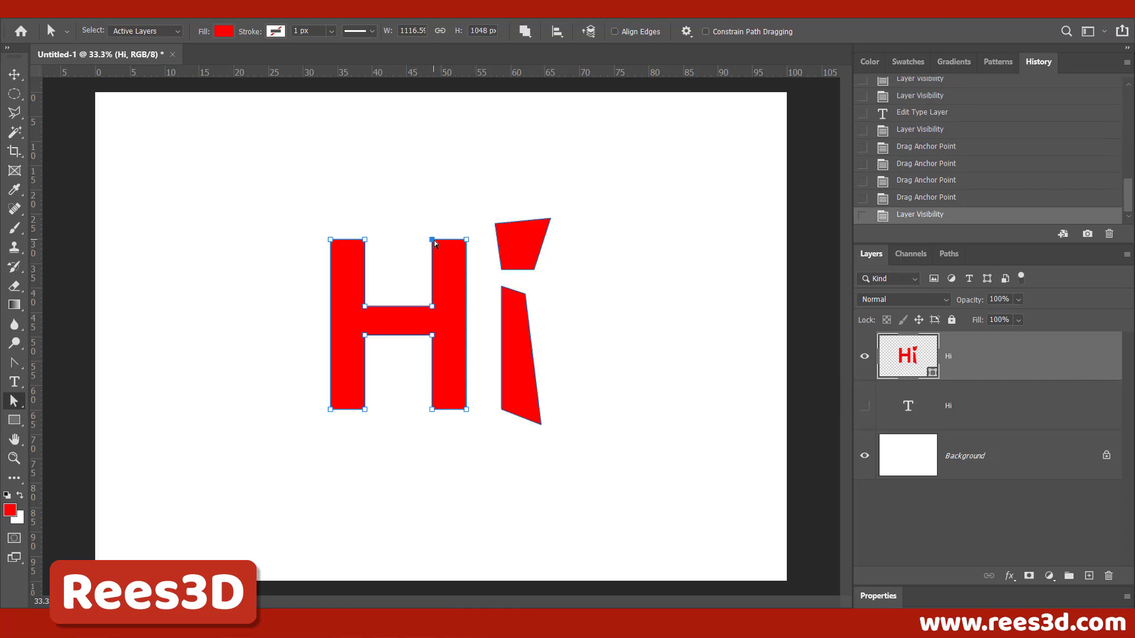
{"action": "left_click_drag", "start_coordinate": [432, 240], "coordinate": [412, 211]}
{"action": "left_click_drag", "start_coordinate": [467, 240], "coordinate": [476, 223]}
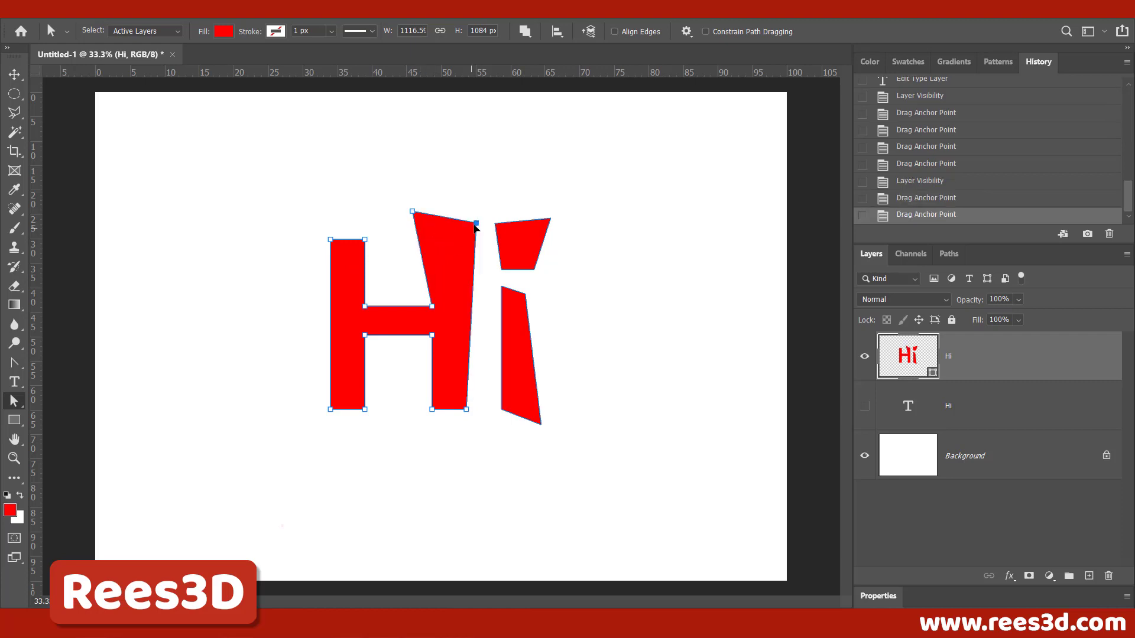
{"action": "left_click_drag", "start_coordinate": [330, 239], "coordinate": [302, 245]}
{"action": "left_click_drag", "start_coordinate": [365, 239], "coordinate": [364, 207]}
{"action": "left_click_drag", "start_coordinate": [365, 409], "coordinate": [362, 442]}
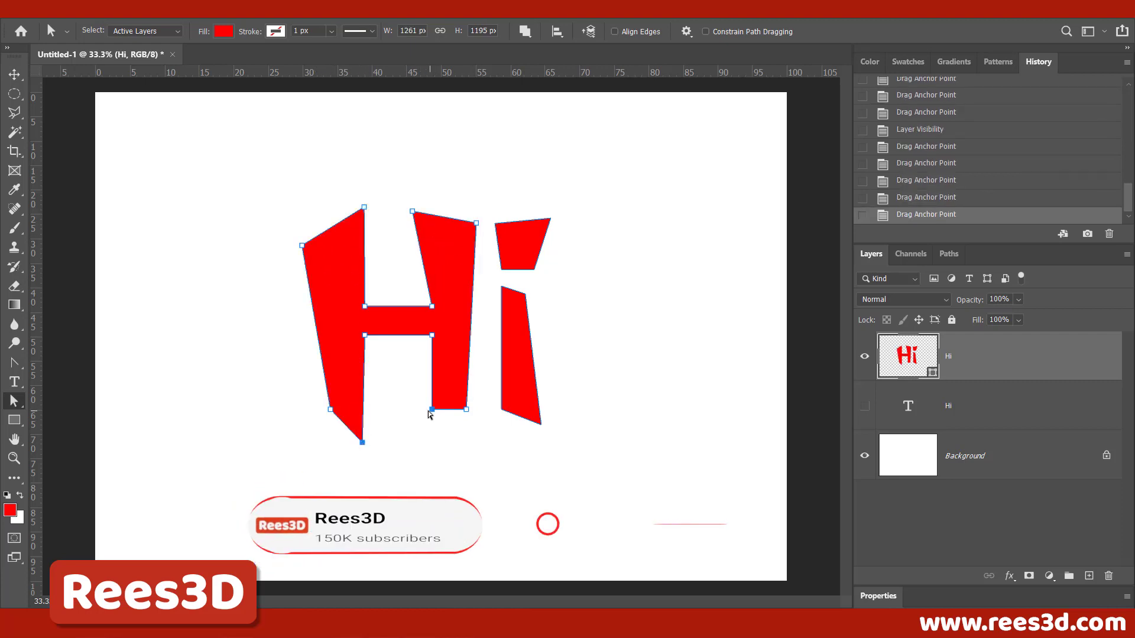
Extend the bottom corners of the H's right stem, shift its upper inner edge upward, and lower the crossbar's lower-right anchor.
{"action": "left_click_drag", "start_coordinate": [432, 408], "coordinate": [420, 443]}
{"action": "left_click_drag", "start_coordinate": [466, 408], "coordinate": [483, 409]}
{"action": "key", "text": "ctrl+z"}
{"action": "left_click", "coordinate": [467, 409]}
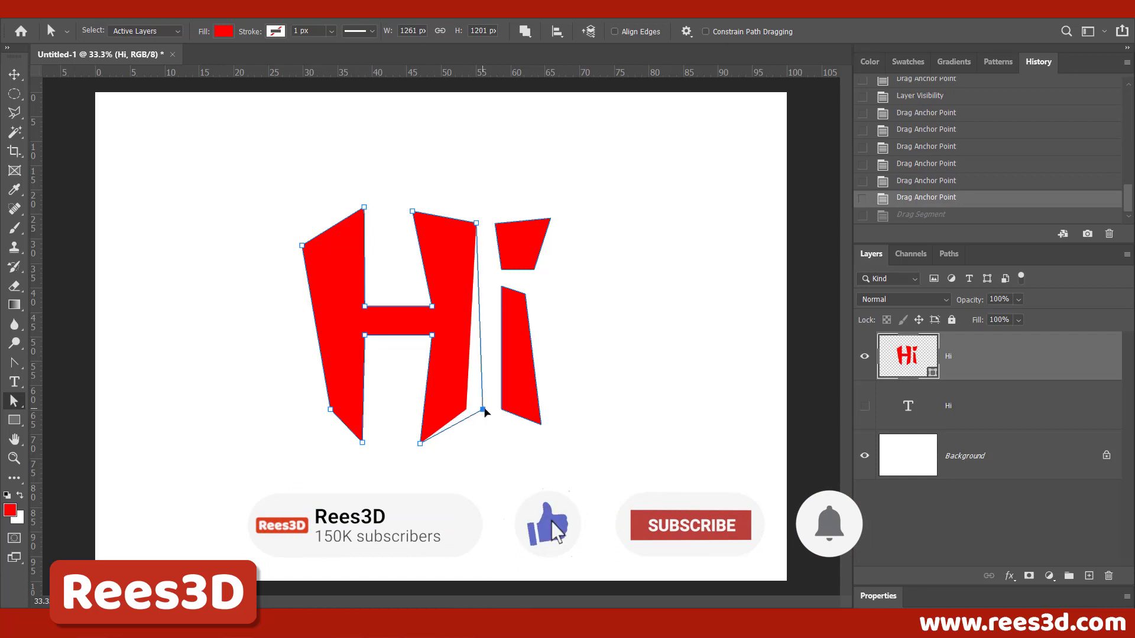
{"action": "left_click_drag", "start_coordinate": [430, 298], "coordinate": [427, 284]}
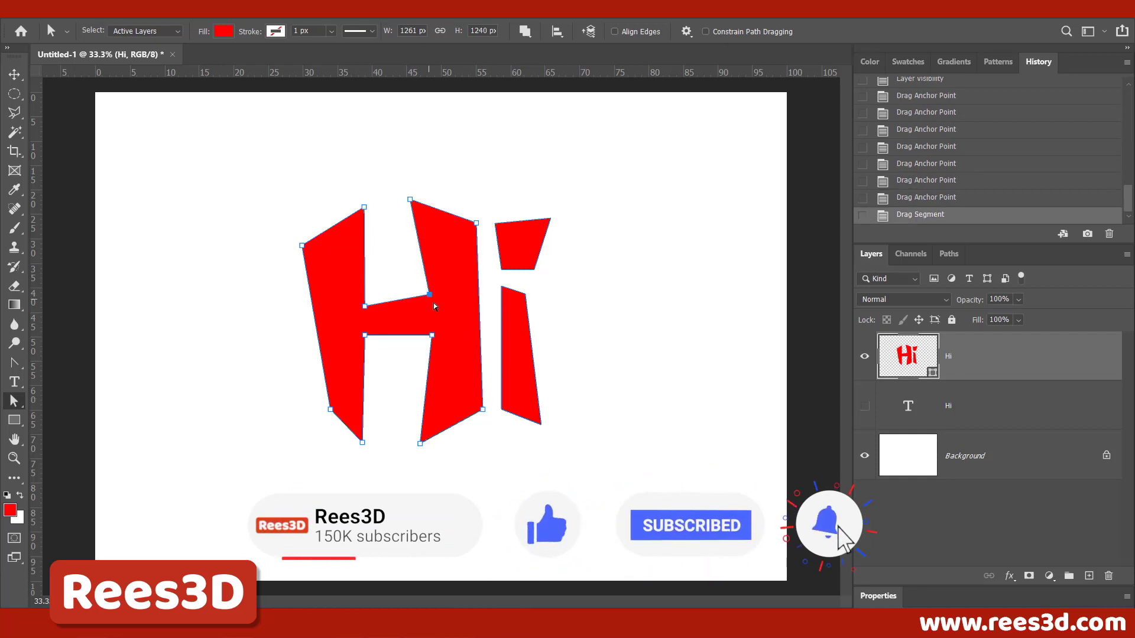
{"action": "left_click_drag", "start_coordinate": [432, 335], "coordinate": [425, 371]}
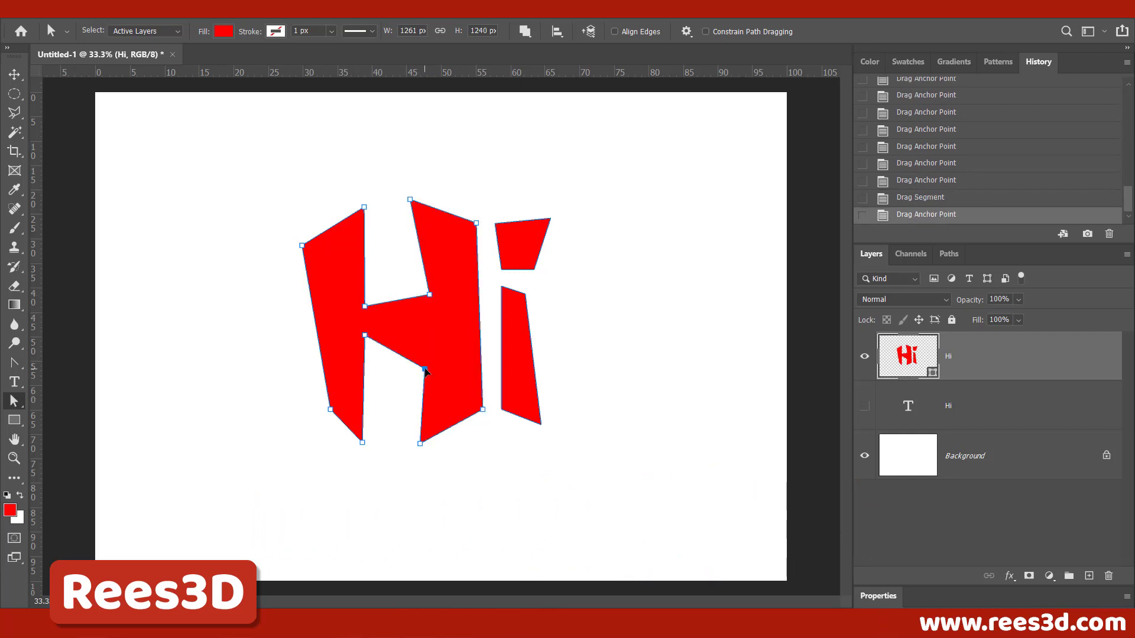
{"action": "left_click", "coordinate": [390, 473]}
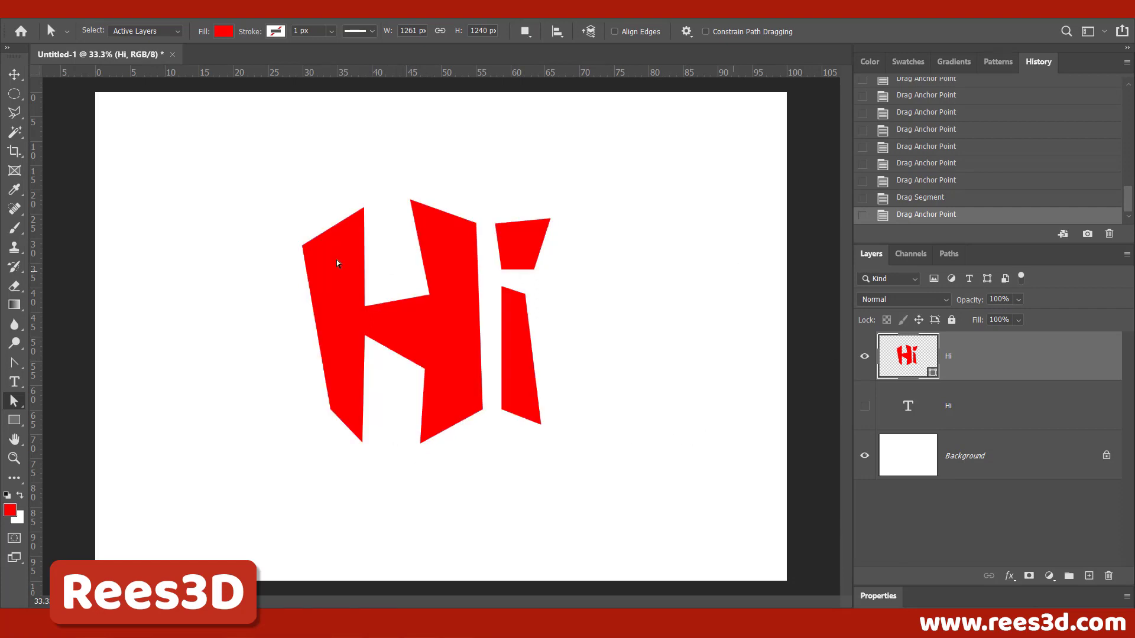
Move the edited Hi shape to the canvas's right half, show the Hi text layer, and move the text to the left half.
{"action": "key", "text": "v"}
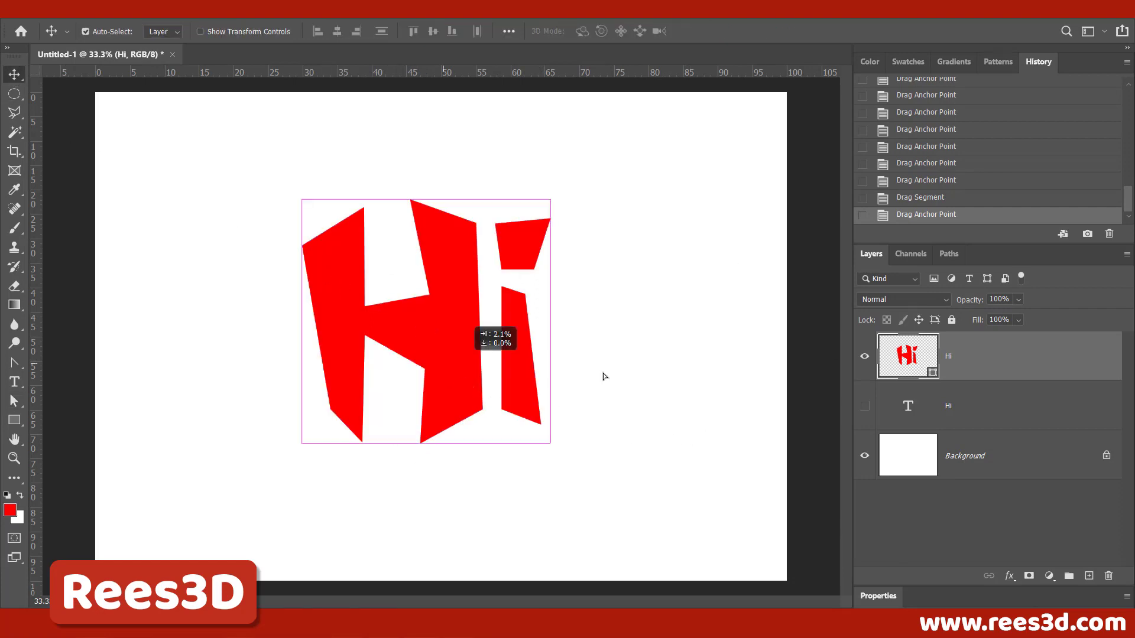
{"action": "left_click_drag", "start_coordinate": [432, 364], "coordinate": [613, 377]}
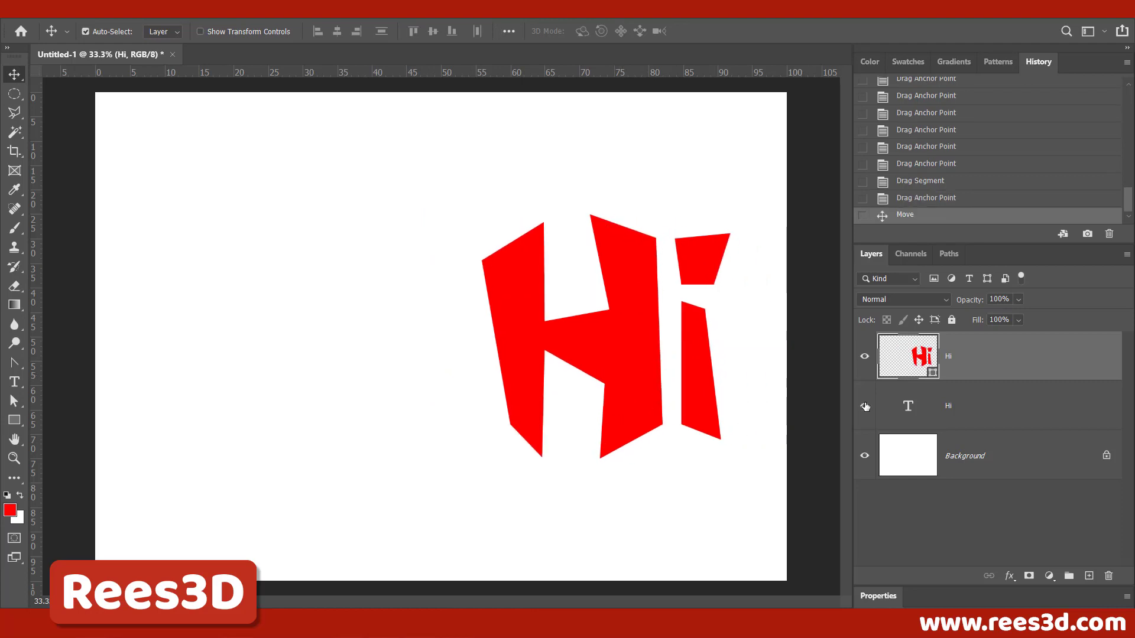
{"action": "left_click", "coordinate": [865, 406]}
{"action": "left_click_drag", "start_coordinate": [439, 379], "coordinate": [282, 398]}
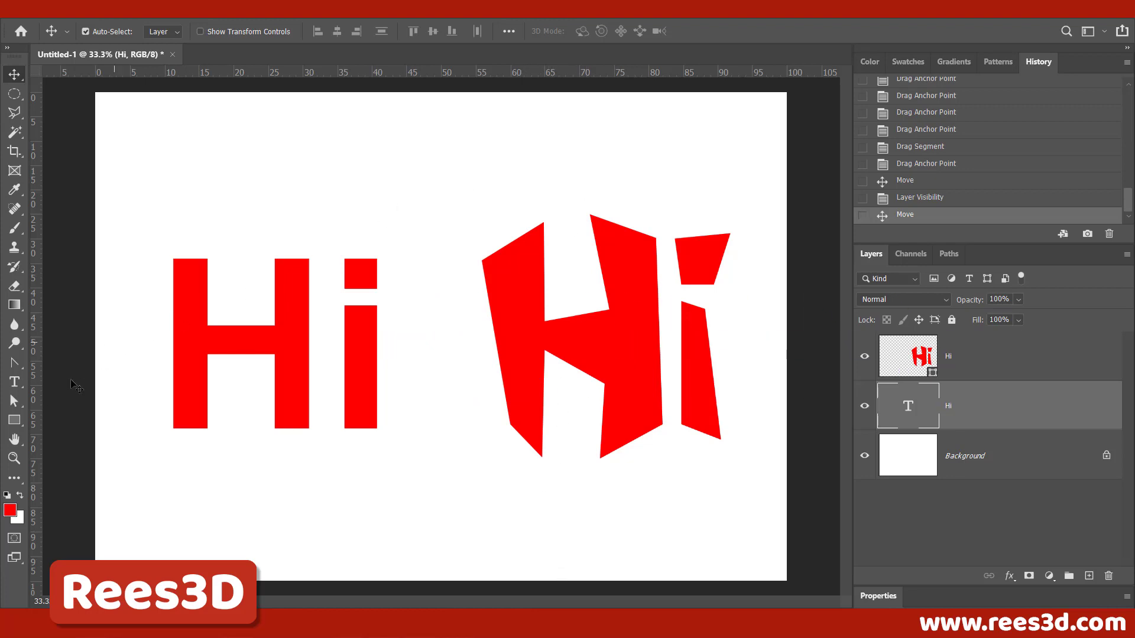
Select the Hi shape layer and round the outer and bottom corners of the H's left stem with the Convert Point tool.
{"action": "left_click", "coordinate": [15, 362]}
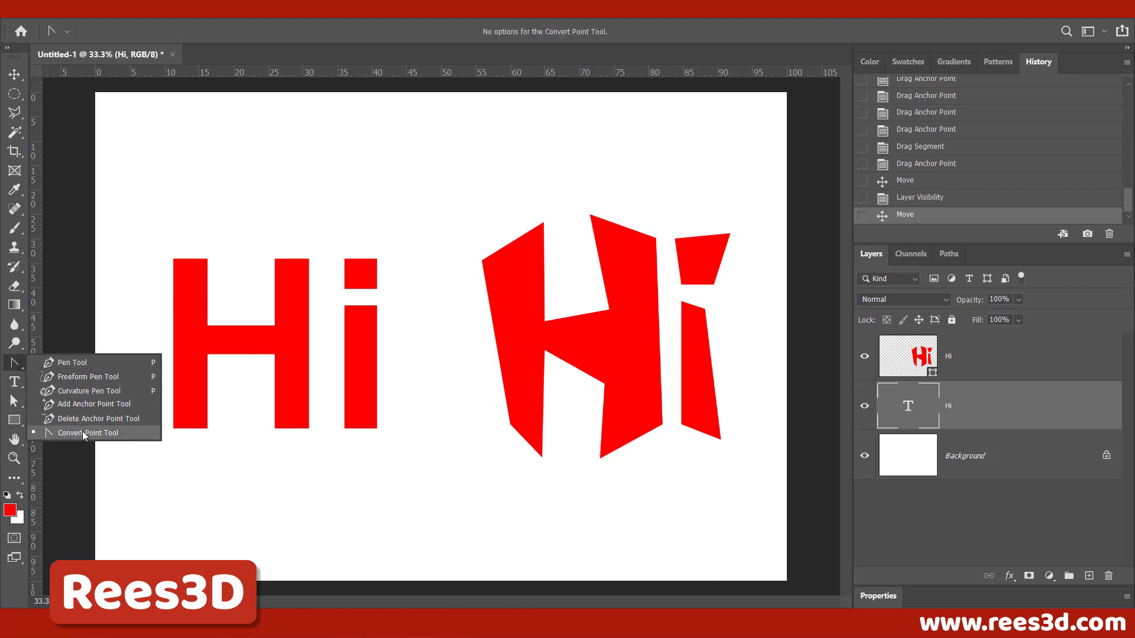
{"action": "left_click", "coordinate": [65, 364]}
{"action": "right_click", "coordinate": [16, 362]}
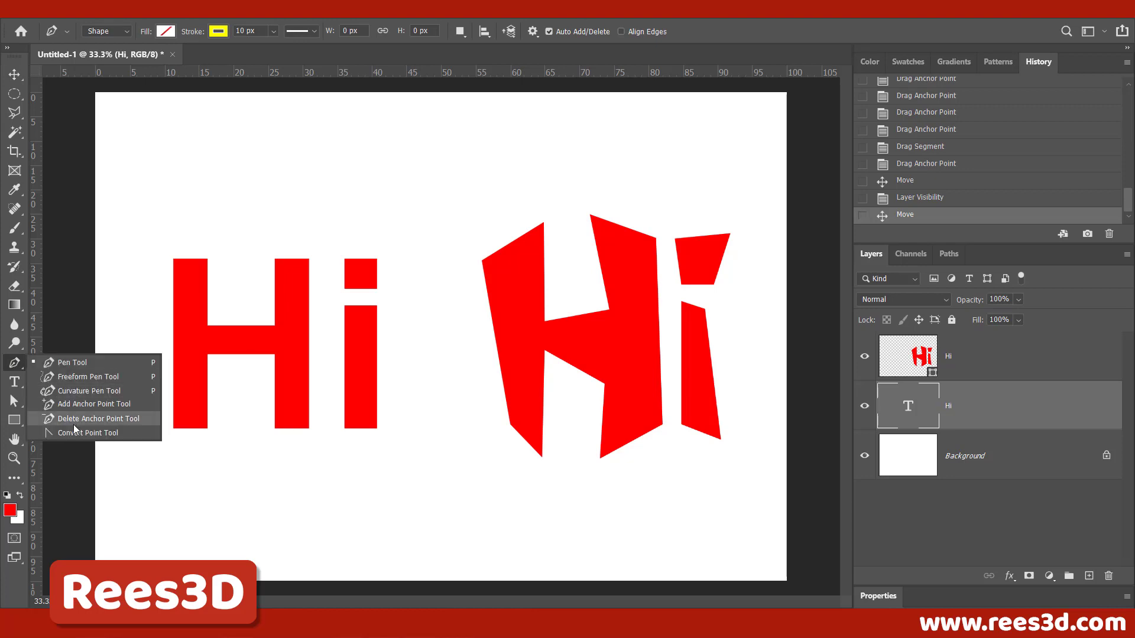
{"action": "left_click", "coordinate": [72, 435]}
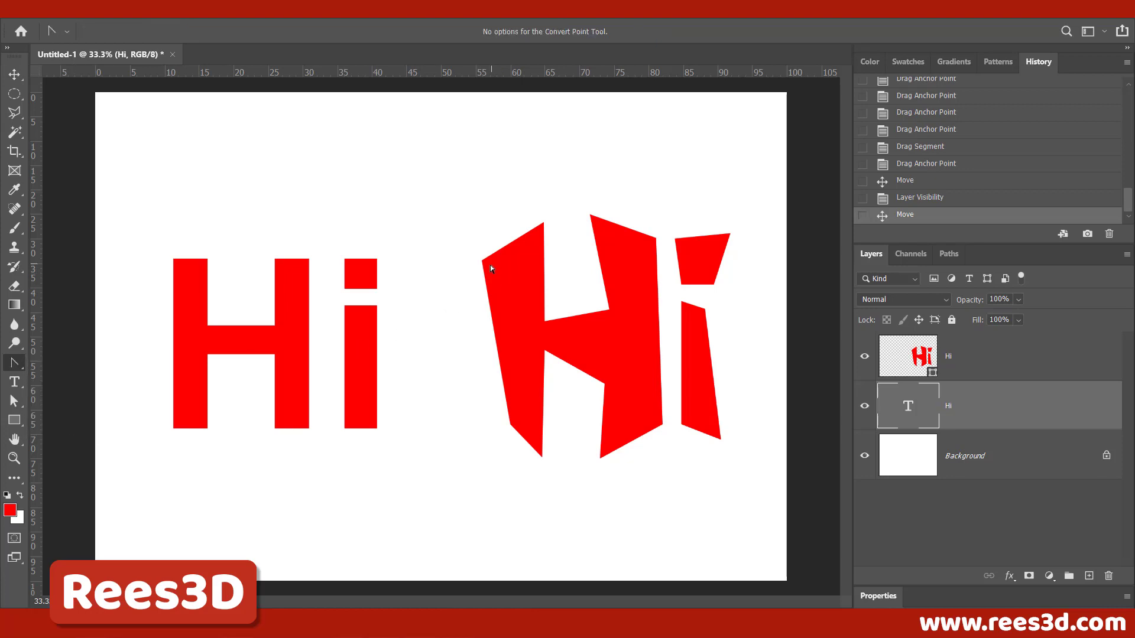
{"action": "left_click", "coordinate": [993, 360]}
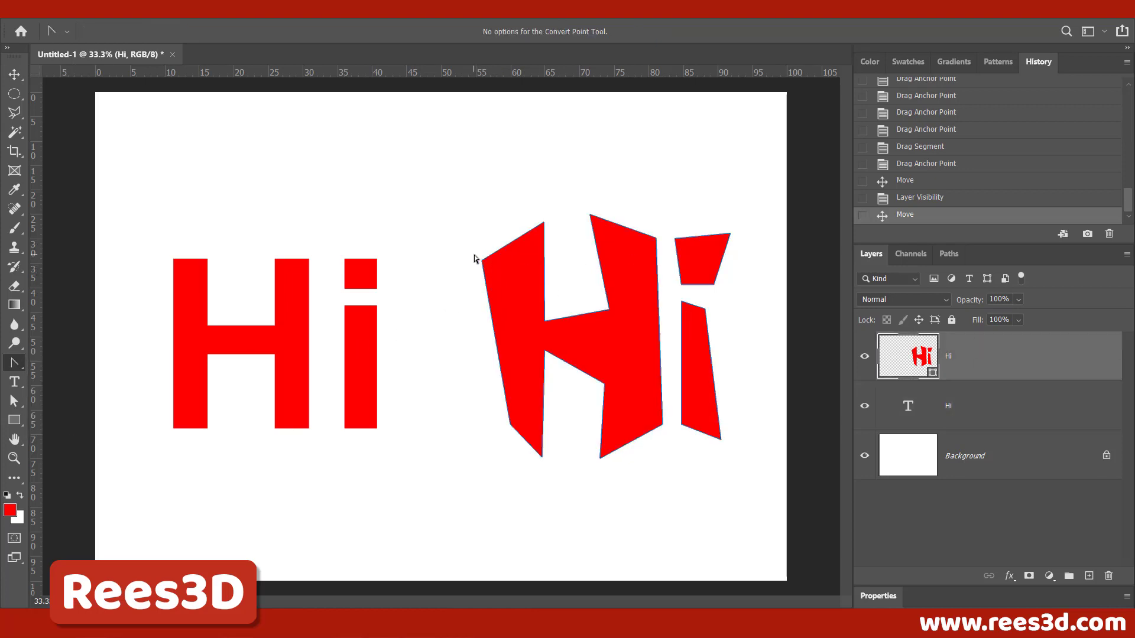
{"action": "left_click_drag", "start_coordinate": [481, 261], "coordinate": [455, 308]}
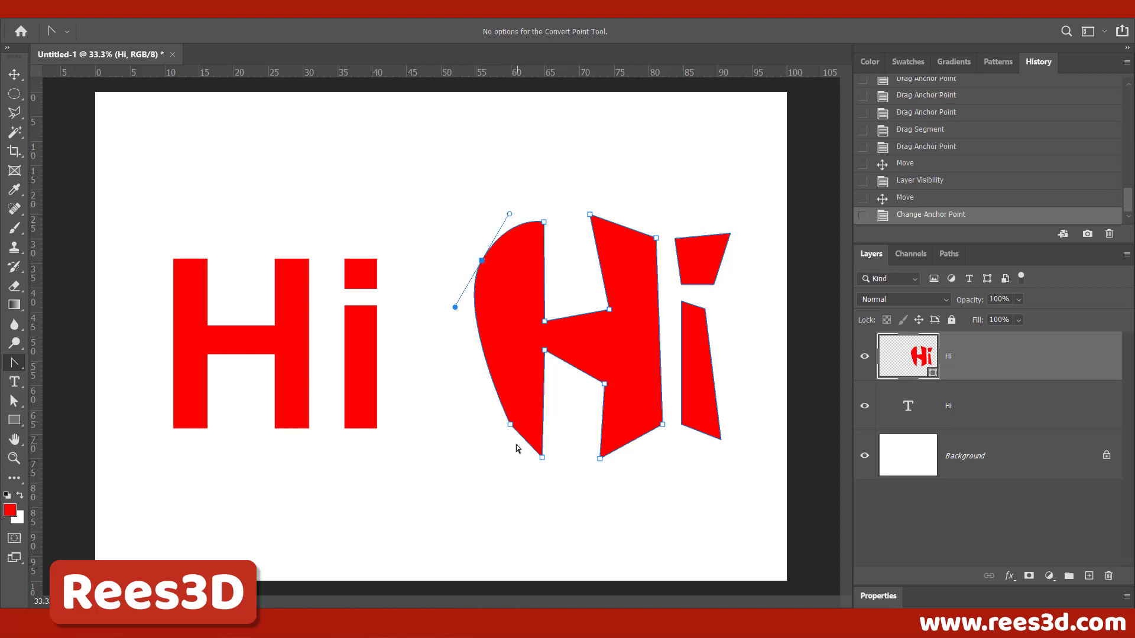
{"action": "left_click_drag", "start_coordinate": [508, 425], "coordinate": [559, 439]}
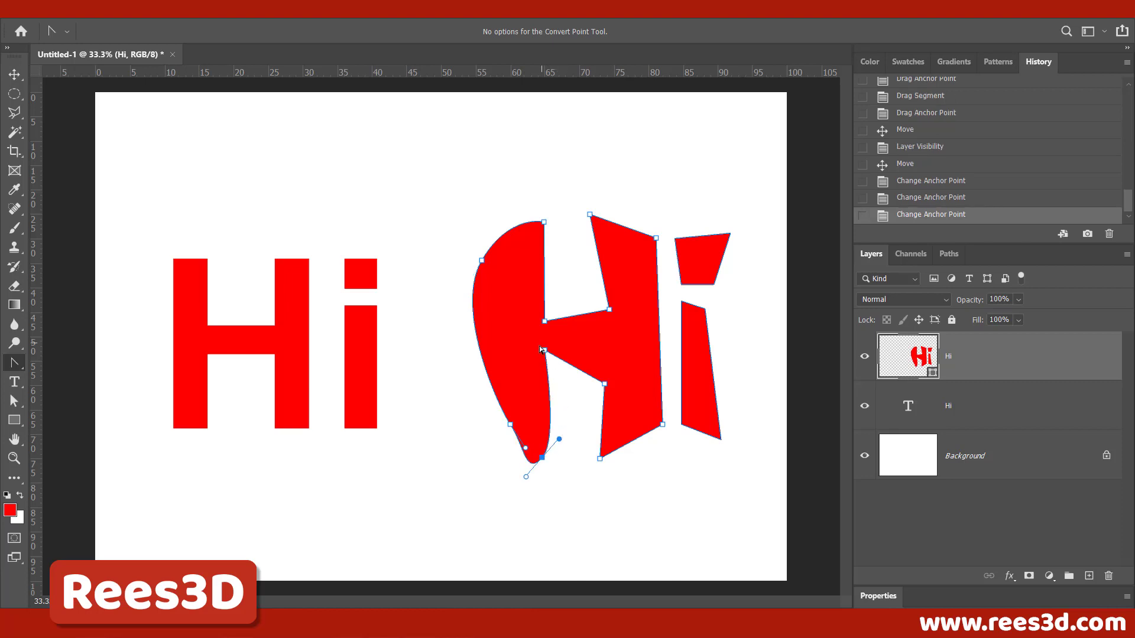
Curve the H's lower inner opening into an arch and round the right stem's lower-left corner.
{"action": "left_click_drag", "start_coordinate": [561, 340], "coordinate": [563, 343]}
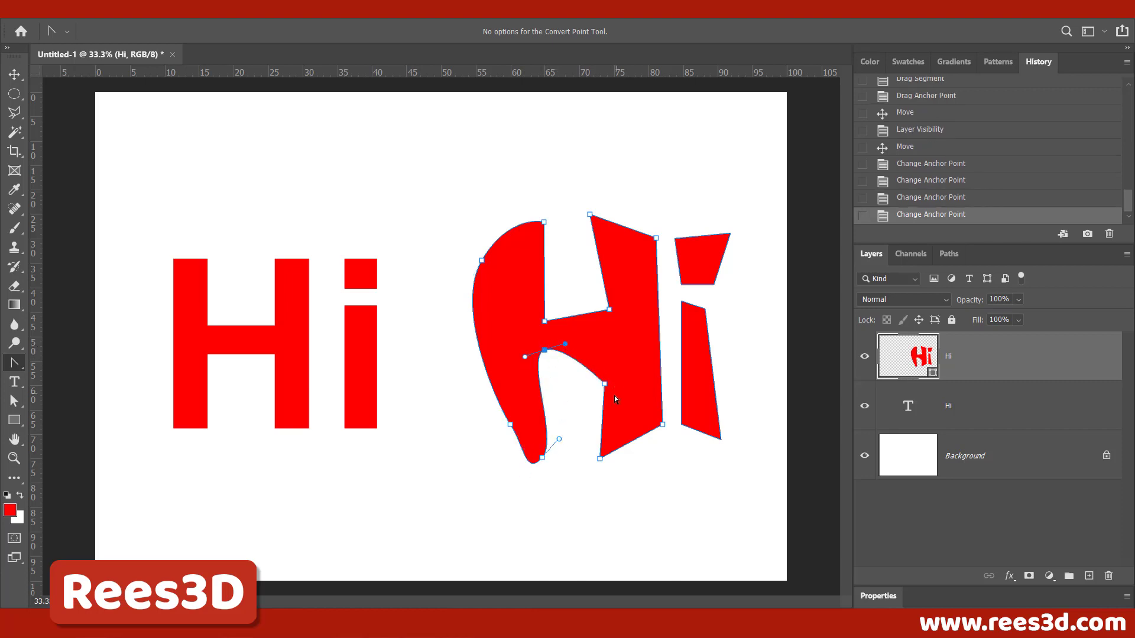
{"action": "left_click_drag", "start_coordinate": [607, 413], "coordinate": [606, 413]}
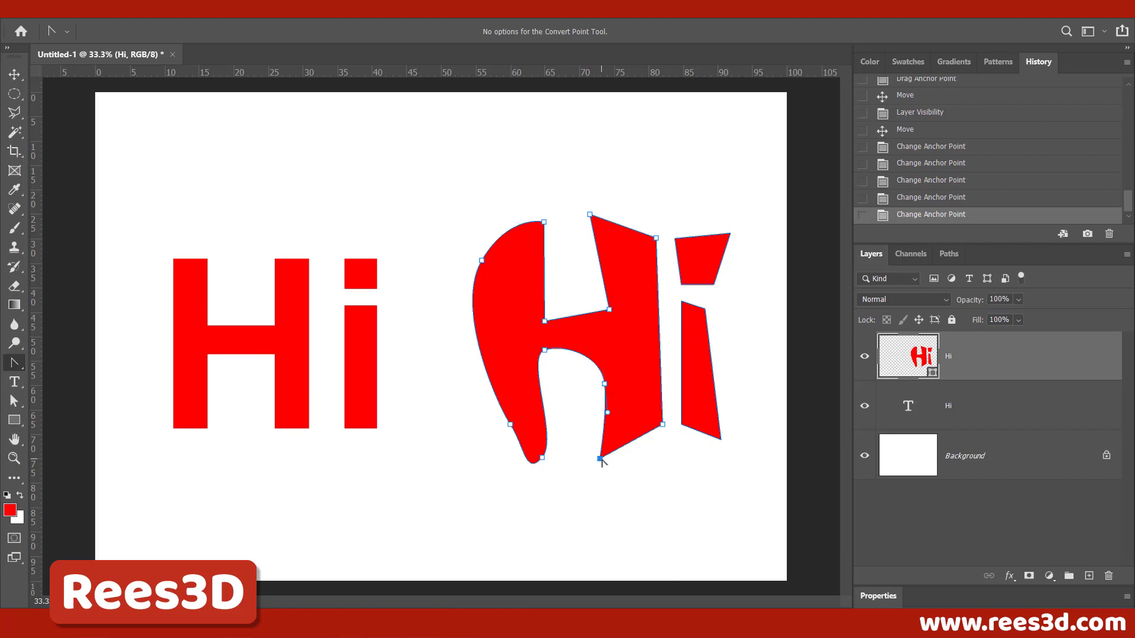
{"action": "left_click_drag", "start_coordinate": [601, 459], "coordinate": [613, 476]}
Curve the H's right stem along its outer side and top, and round the upper opening and the left stem's top.
{"action": "left_click_drag", "start_coordinate": [663, 424], "coordinate": [669, 385]}
{"action": "left_click_drag", "start_coordinate": [656, 238], "coordinate": [639, 214]}
{"action": "left_click_drag", "start_coordinate": [589, 214], "coordinate": [577, 231]}
{"action": "left_click_drag", "start_coordinate": [609, 309], "coordinate": [521, 301]}
{"action": "left_click_drag", "start_coordinate": [544, 222], "coordinate": [542, 198]}
Round the corners of the i's dot and stem into smooth curves with the Convert Point tool.
{"action": "left_click_drag", "start_coordinate": [680, 284], "coordinate": [729, 275]}
{"action": "mouse_move", "coordinate": [730, 234]}
{"action": "left_mouse_down"}
{"action": "mouse_move", "coordinate": [745, 212]}
{"action": "mouse_move", "coordinate": [733, 218]}
{"action": "left_mouse_up"}
{"action": "left_click_drag", "start_coordinate": [733, 216], "coordinate": [664, 237]}
{"action": "left_click_drag", "start_coordinate": [681, 302], "coordinate": [675, 311]}
{"action": "left_click_drag", "start_coordinate": [680, 425], "coordinate": [735, 425]}
{"action": "left_click_drag", "start_coordinate": [704, 308], "coordinate": [714, 320]}
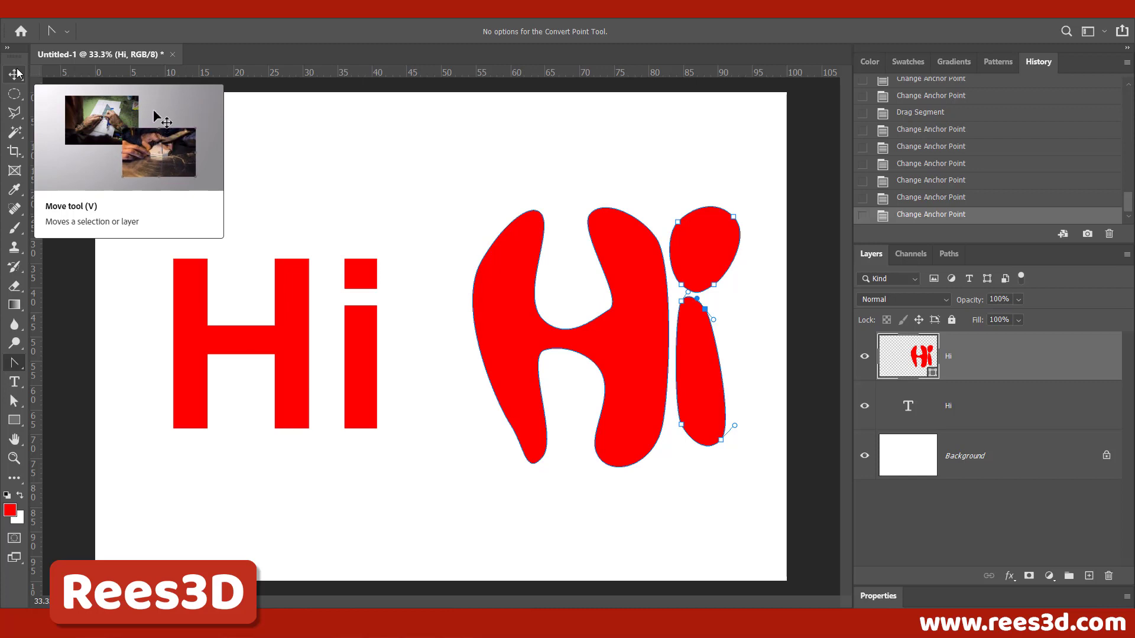
Widen the H's left stem and upper opening by moving their anchor points with the Direct Selection tool, and deselect the shape.
{"action": "left_click", "coordinate": [513, 441]}
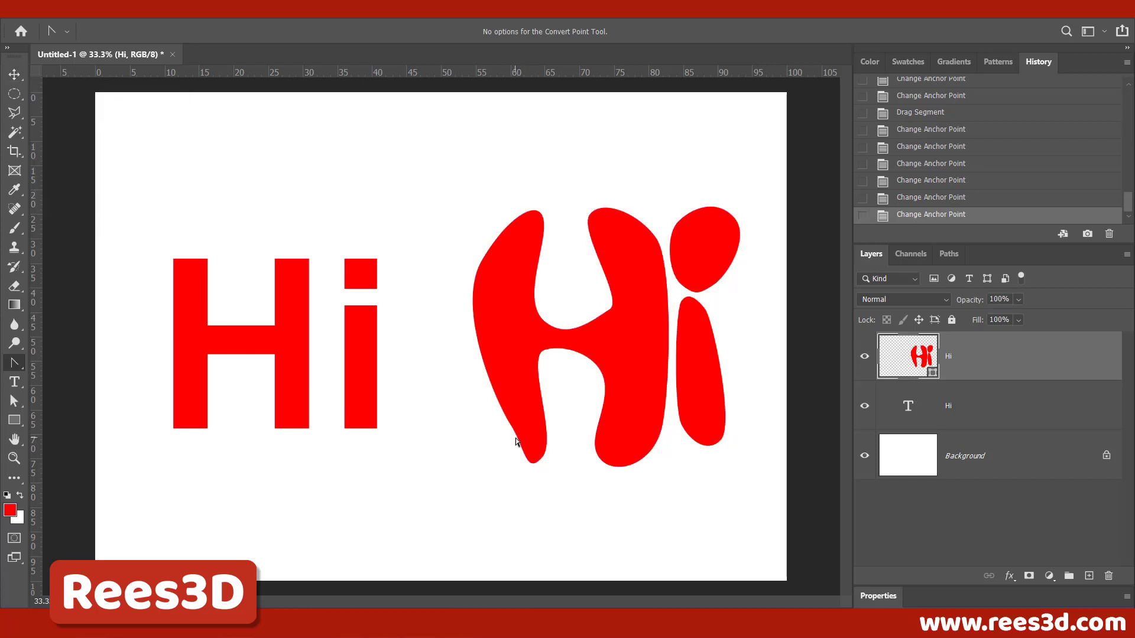
{"action": "left_click", "coordinate": [515, 437]}
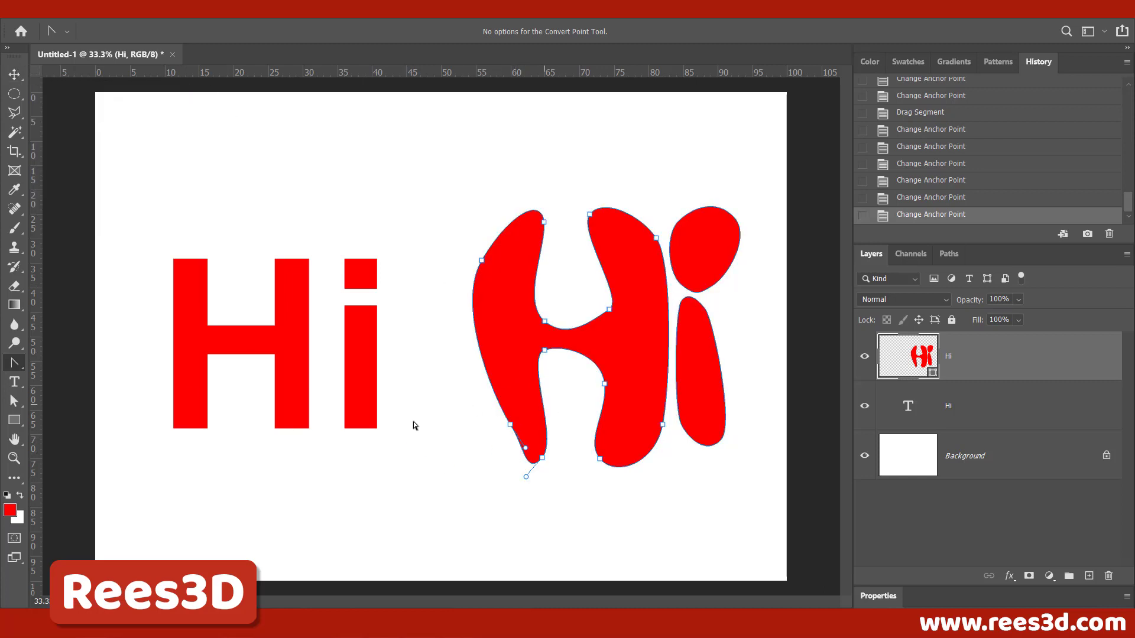
{"action": "left_click", "coordinate": [14, 401]}
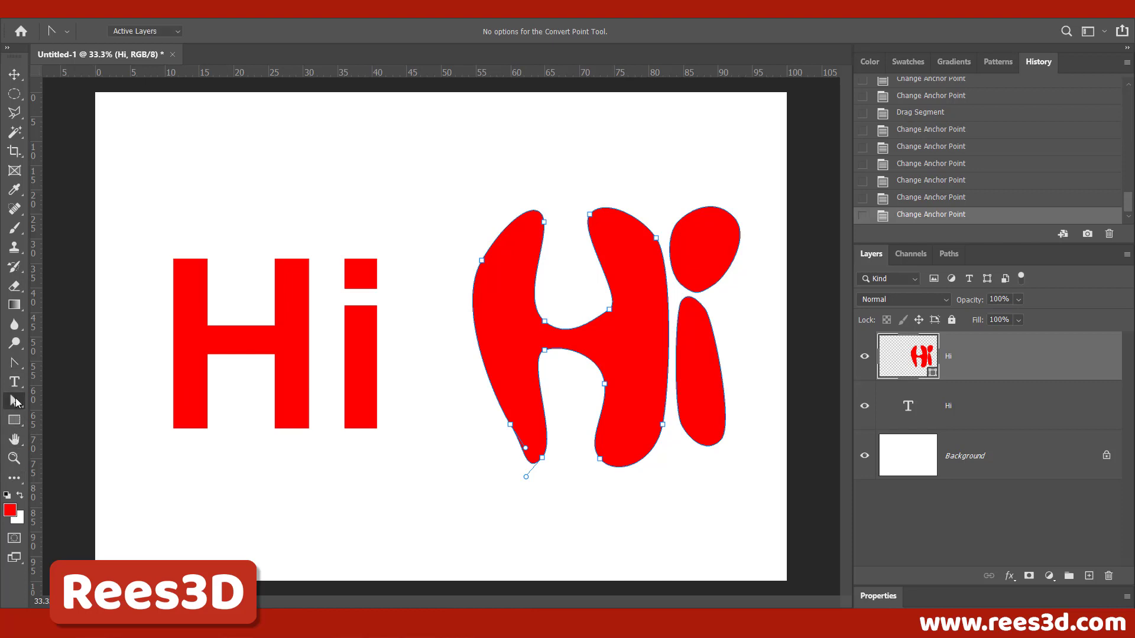
{"action": "left_click_drag", "start_coordinate": [511, 426], "coordinate": [470, 453]}
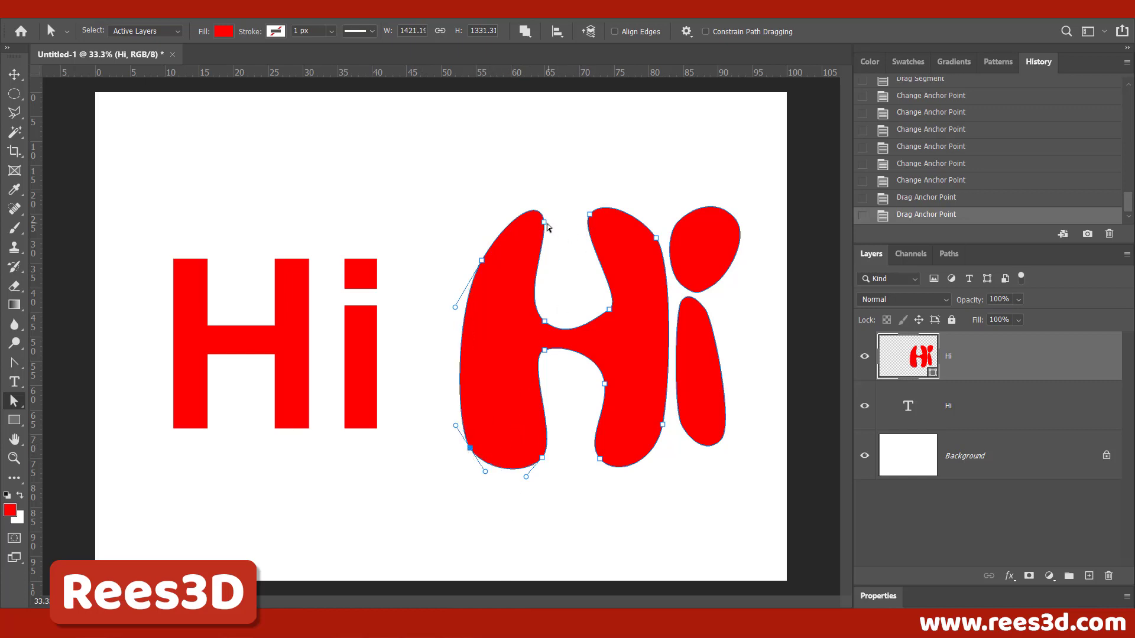
{"action": "left_click_drag", "start_coordinate": [548, 227], "coordinate": [565, 238]}
{"action": "left_click_drag", "start_coordinate": [610, 310], "coordinate": [634, 286]}
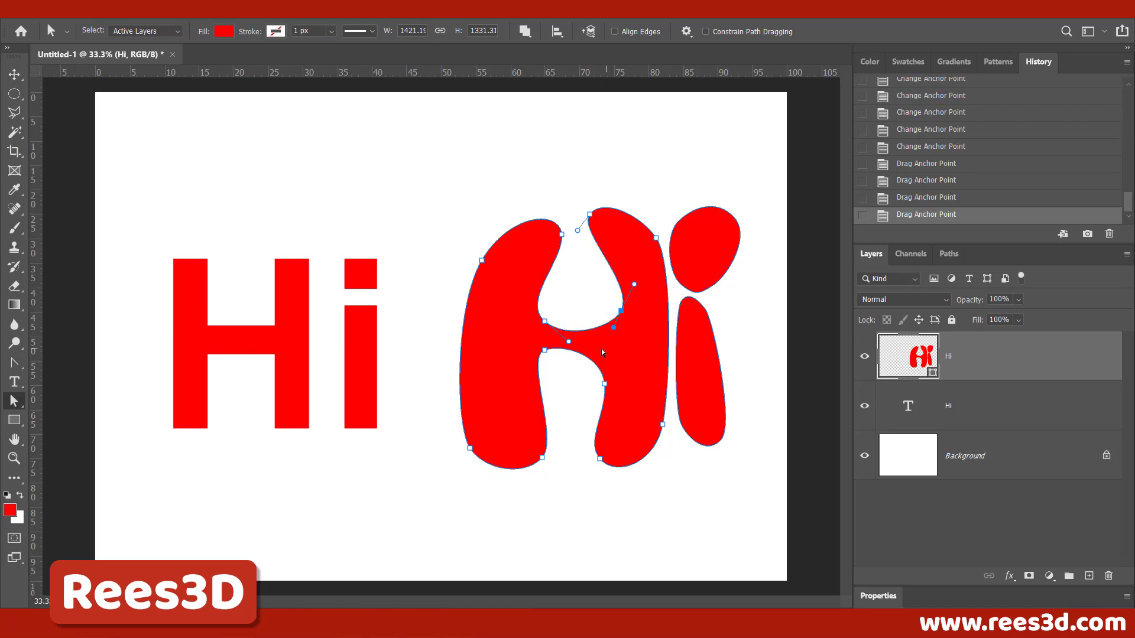
{"action": "left_click_drag", "start_coordinate": [544, 321], "coordinate": [538, 318]}
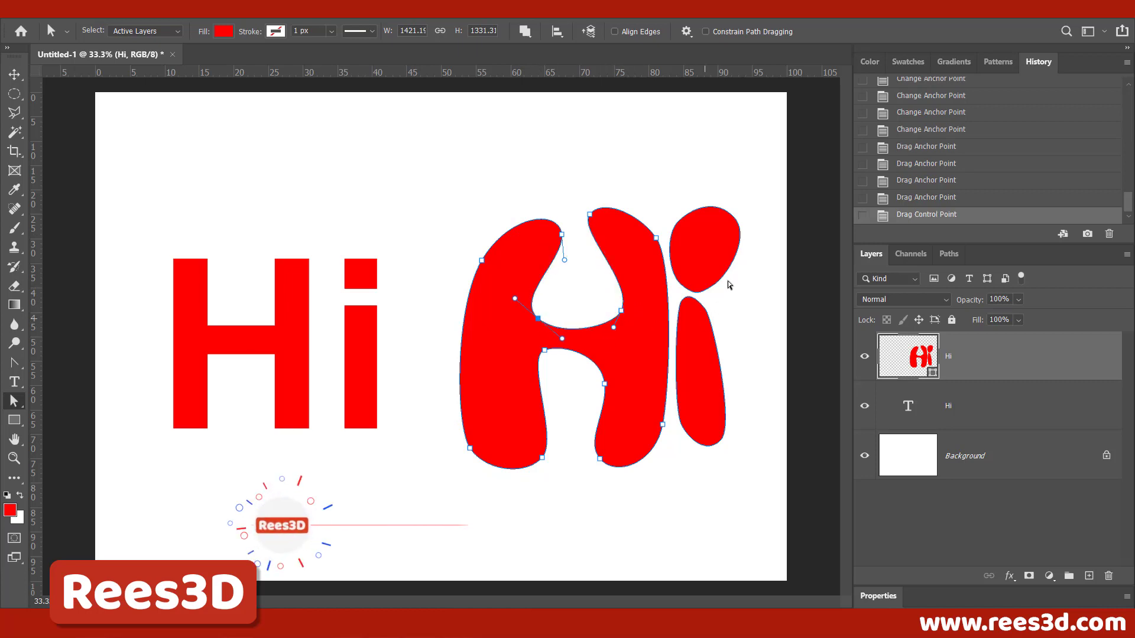
{"action": "key", "text": "v"}
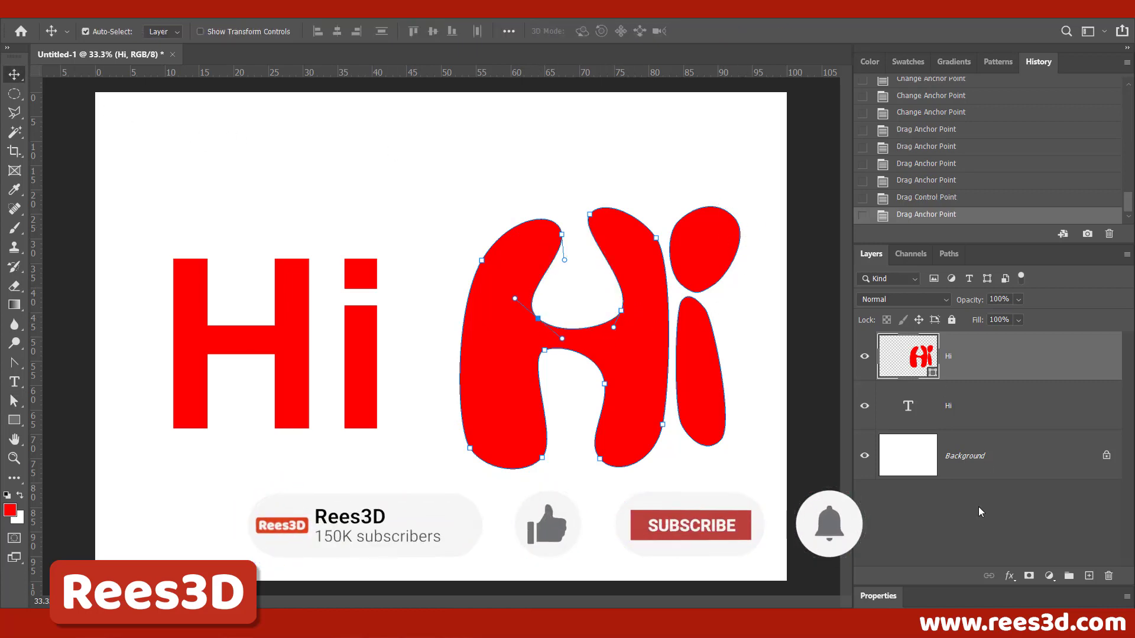
{"action": "left_click", "coordinate": [956, 520]}
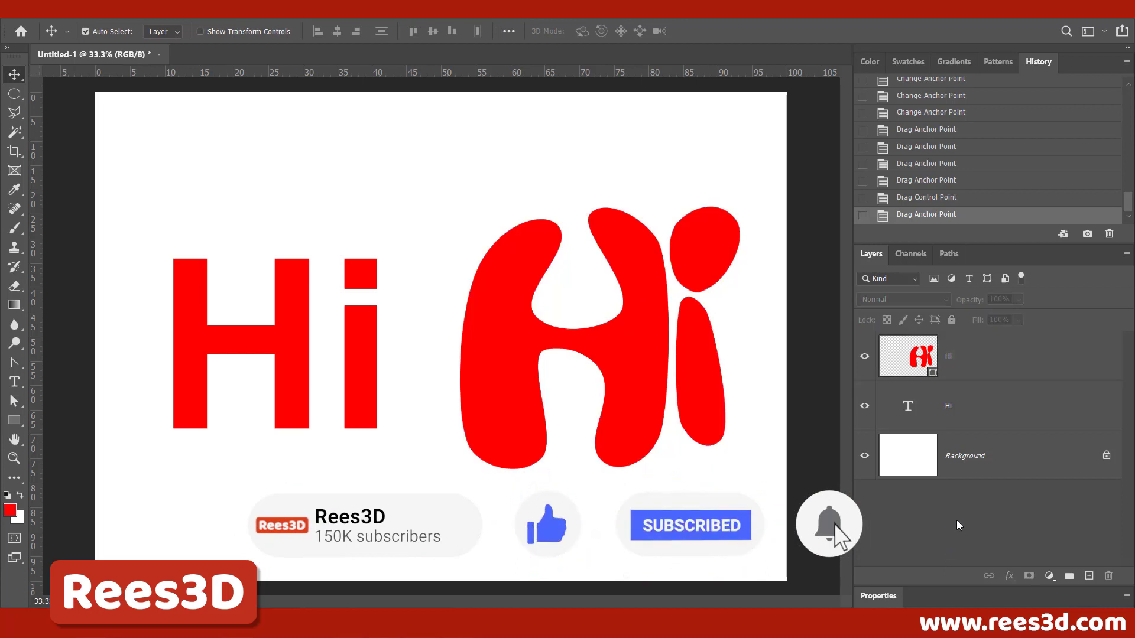